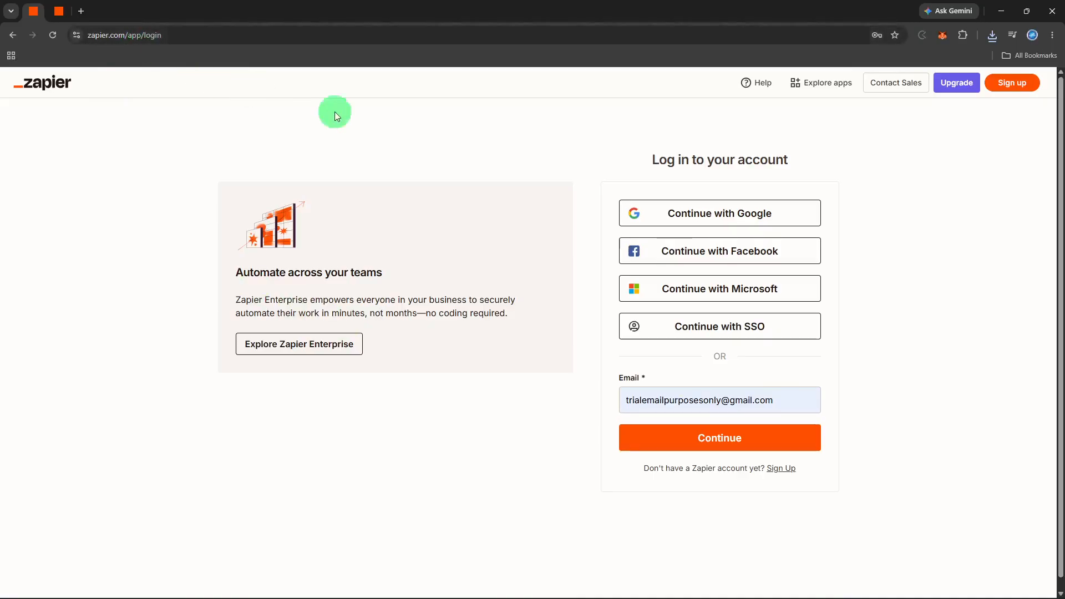
Step: Continue the login with the prefilled email and review the list of existing app connections
{"action": "left_click", "coordinate": [703, 437]}
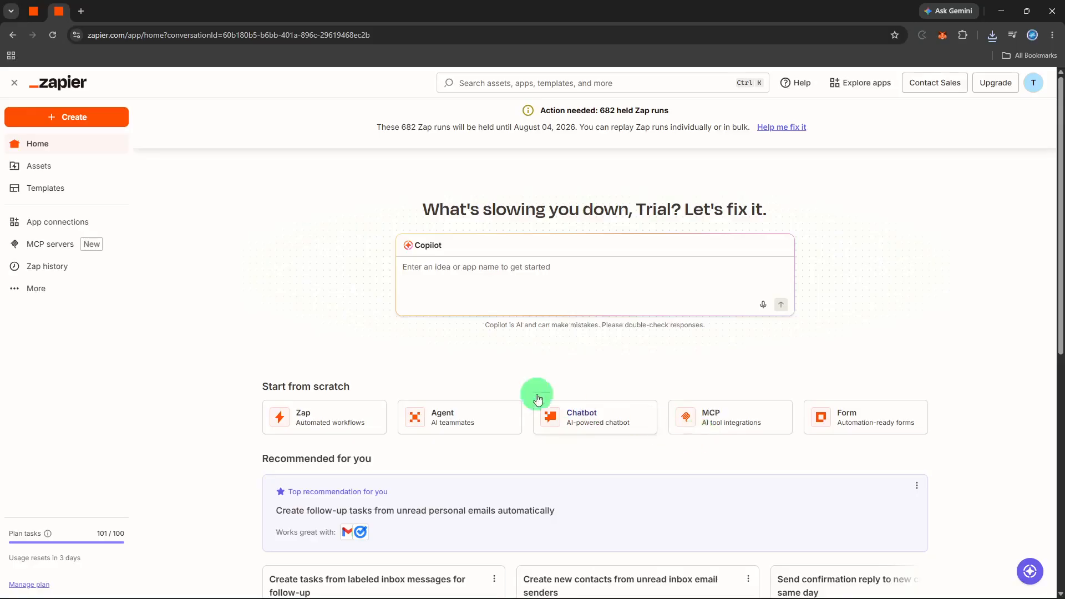
{"action": "left_click", "coordinate": [115, 227]}
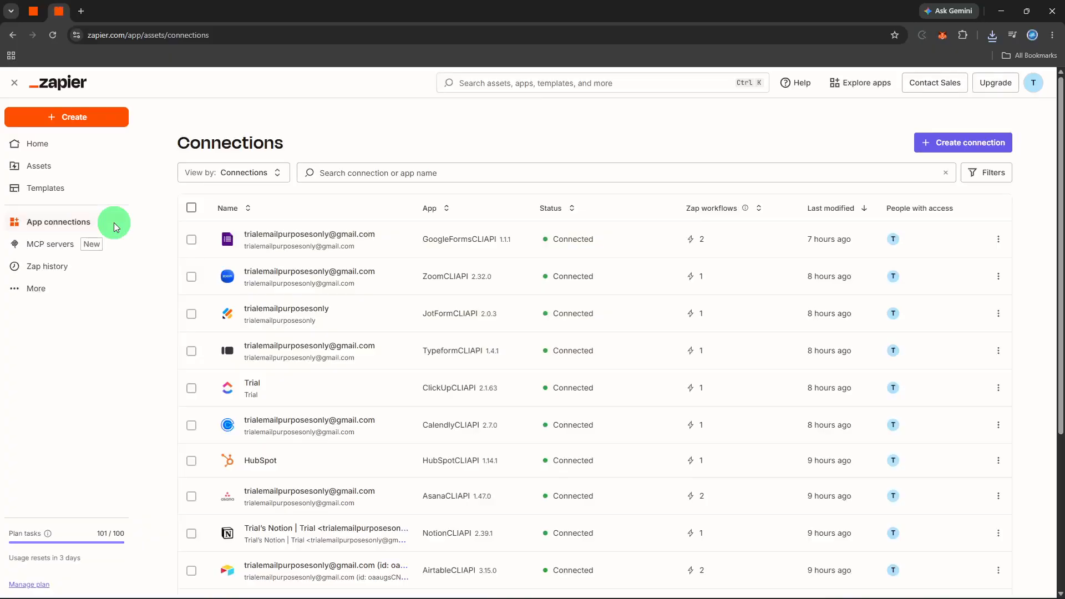
{"action": "scroll", "coordinate": [487, 270], "scroll_direction": "down", "scroll_amount": 5}
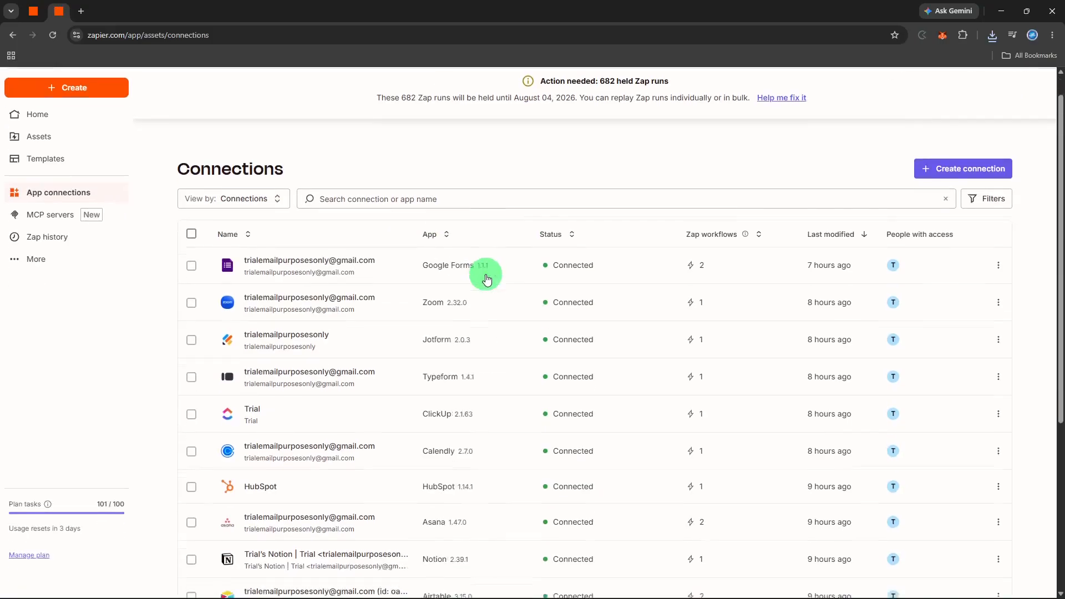
{"action": "scroll", "coordinate": [485, 274], "scroll_direction": "down", "scroll_amount": 1}
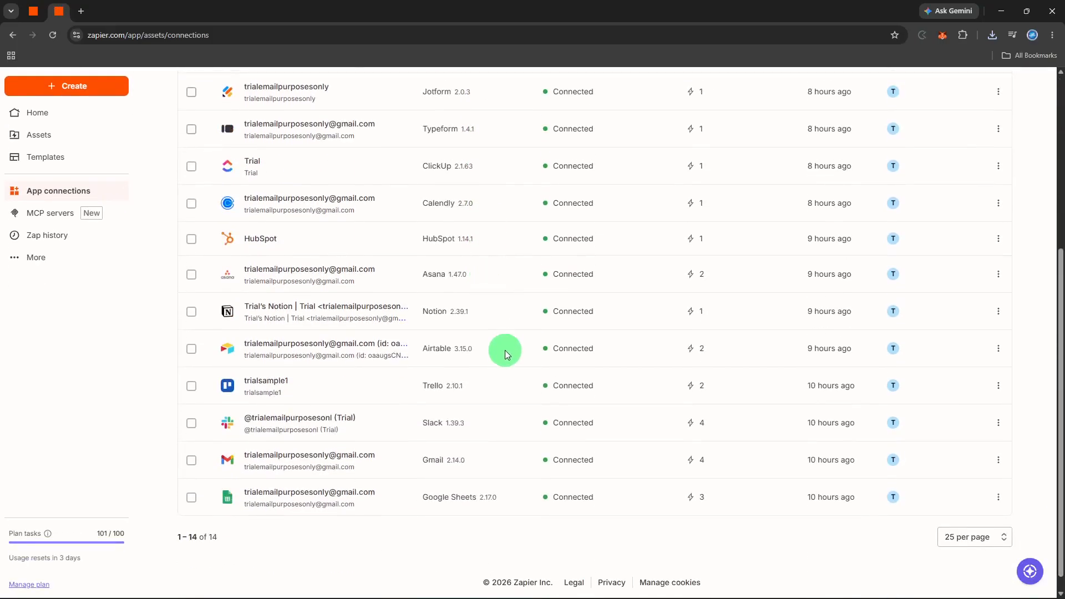
{"action": "scroll", "coordinate": [505, 351], "scroll_direction": "up", "scroll_amount": 4}
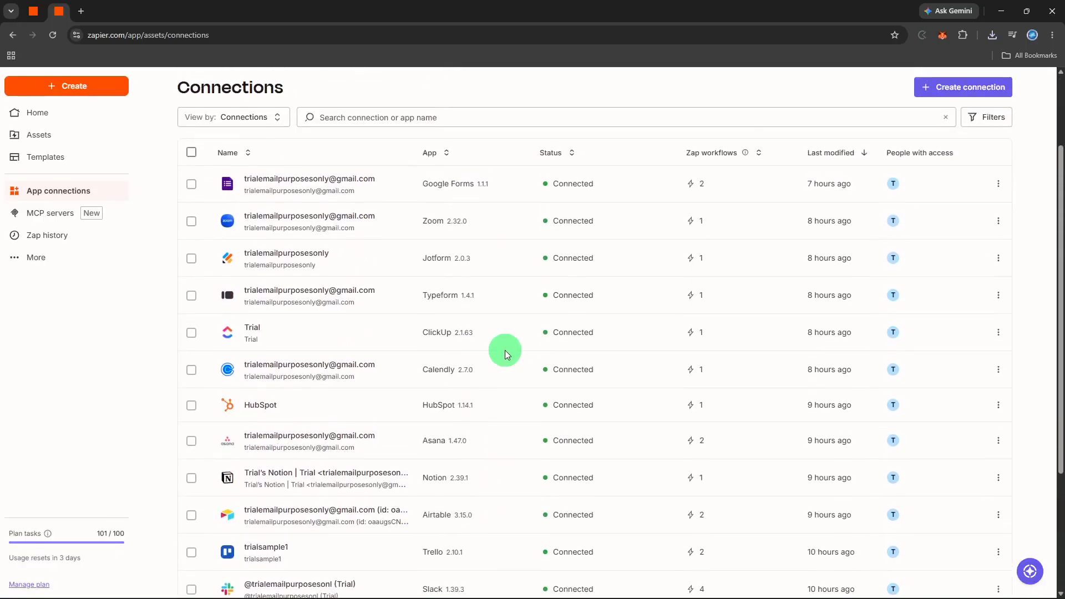
{"action": "scroll", "coordinate": [314, 344], "scroll_direction": "up", "scroll_amount": 1}
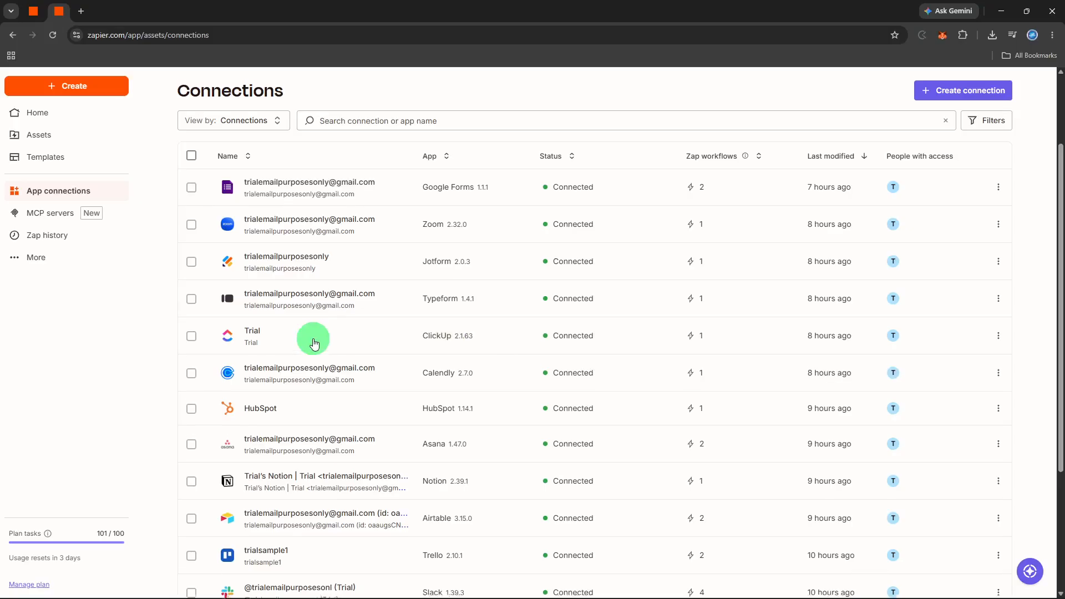
{"action": "scroll", "coordinate": [314, 343], "scroll_direction": "up", "scroll_amount": 1}
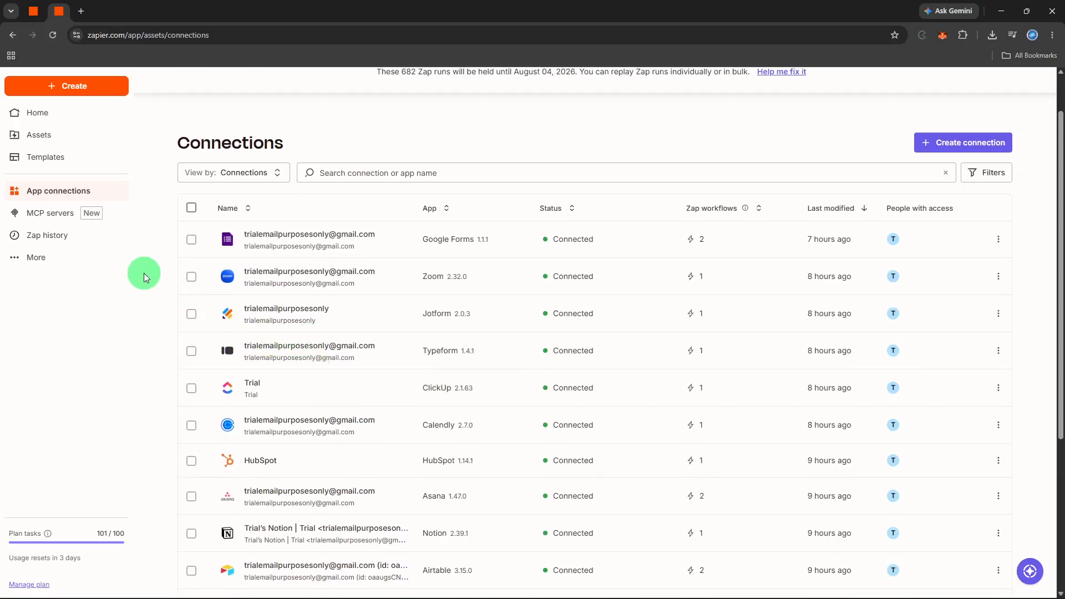
Step: Create a new Zap workflow and name it "gmail to clickup - follow up"
{"action": "left_click", "coordinate": [107, 92]}
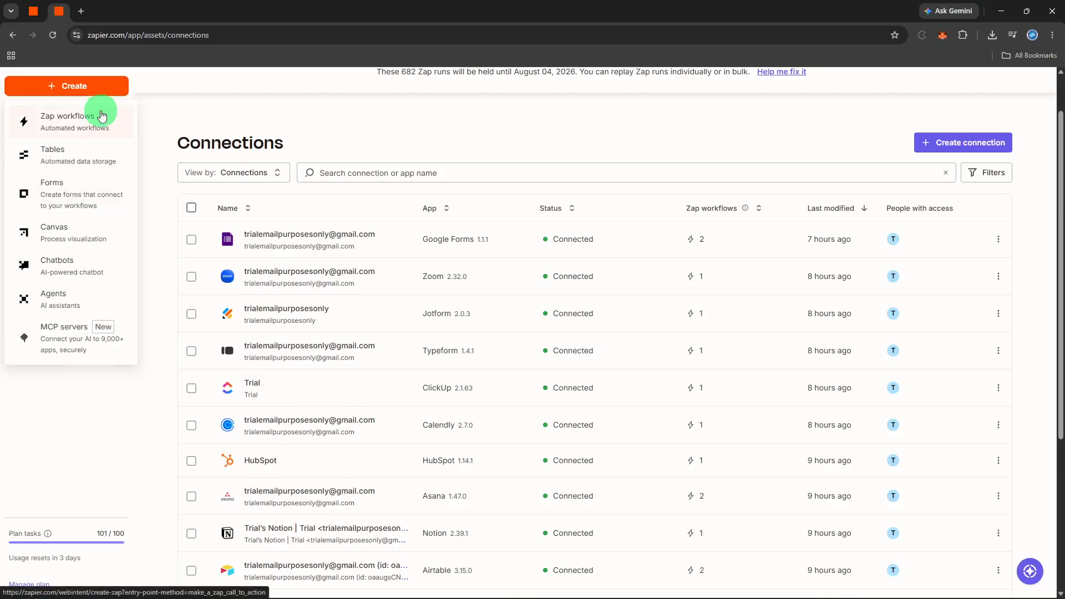
{"action": "left_click", "coordinate": [101, 115]}
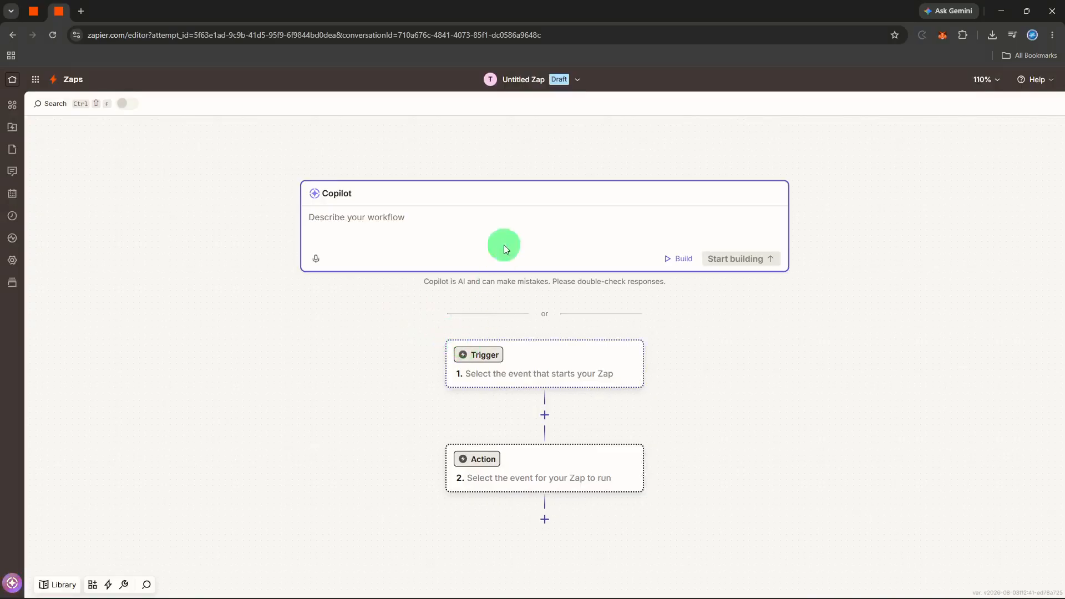
{"action": "left_click", "coordinate": [528, 82]}
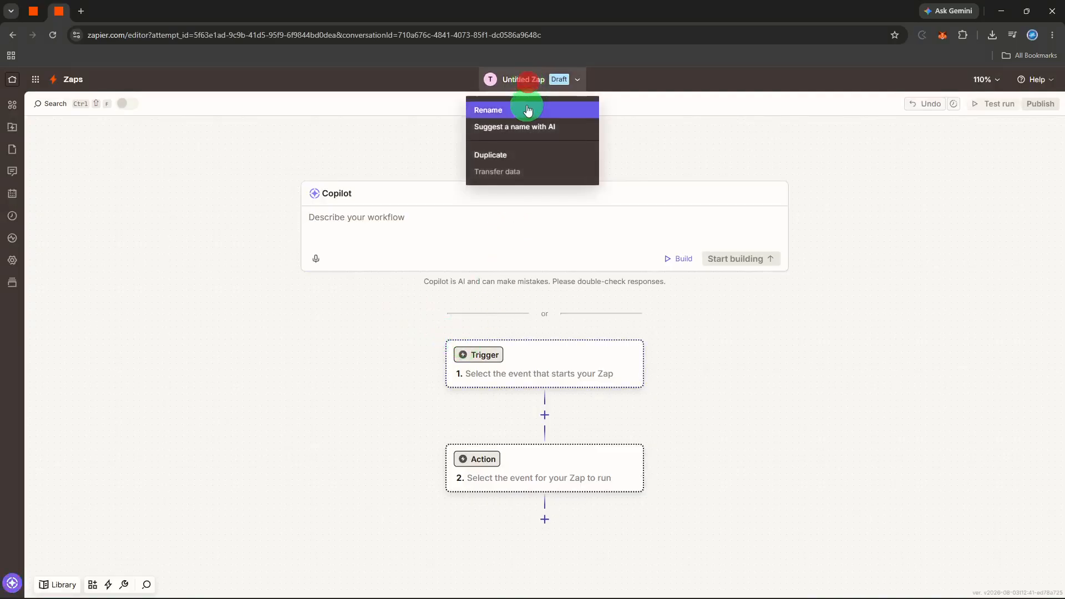
{"action": "left_click", "coordinate": [527, 111]}
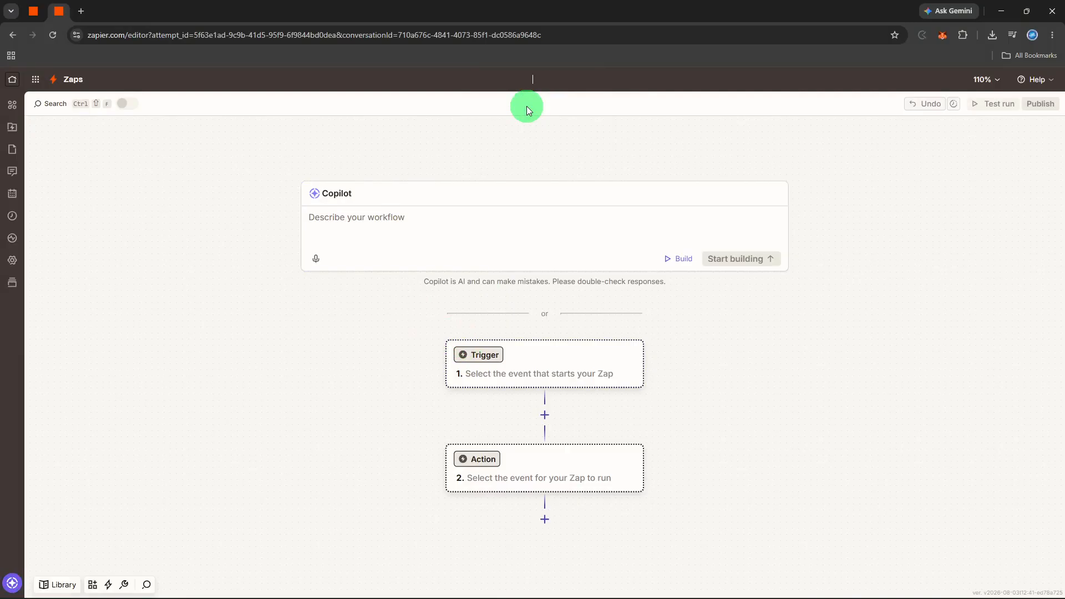
{"action": "type", "text": "gmail to click"}
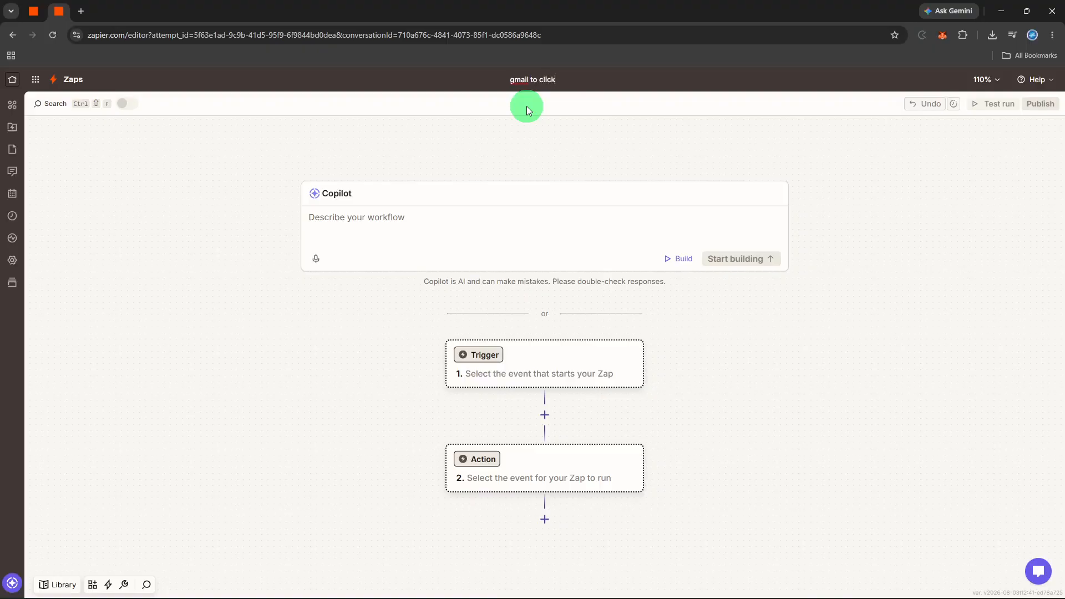
{"action": "type", "text": "up - follow up"}
{"action": "key", "text": "Return"}
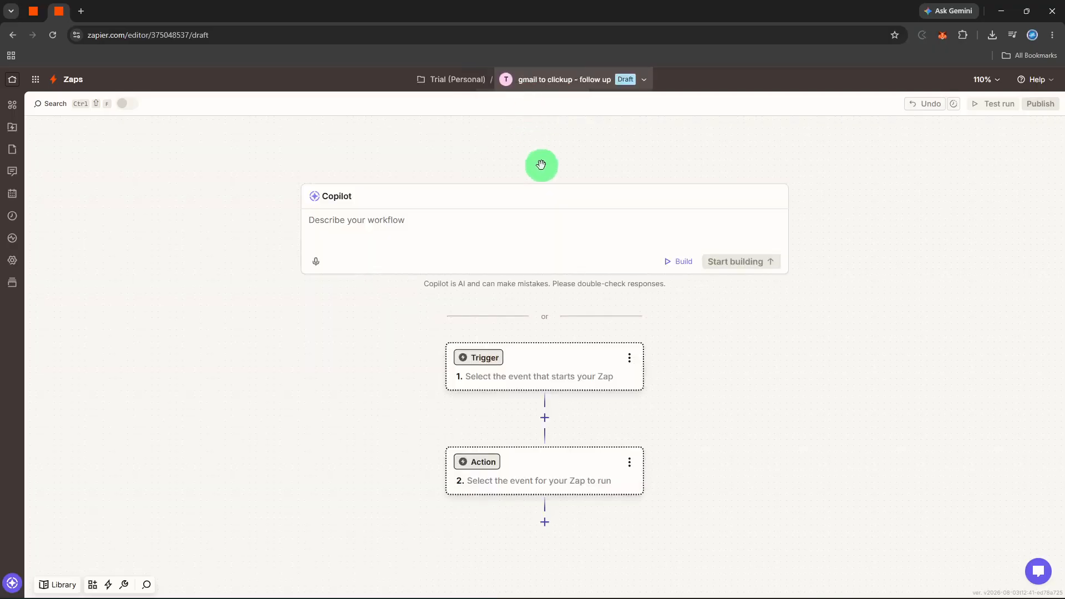
Step: Set the Zap's trigger to Gmail with the New Email Matching Search event and proceed to its configuration
{"action": "left_click", "coordinate": [498, 358]}
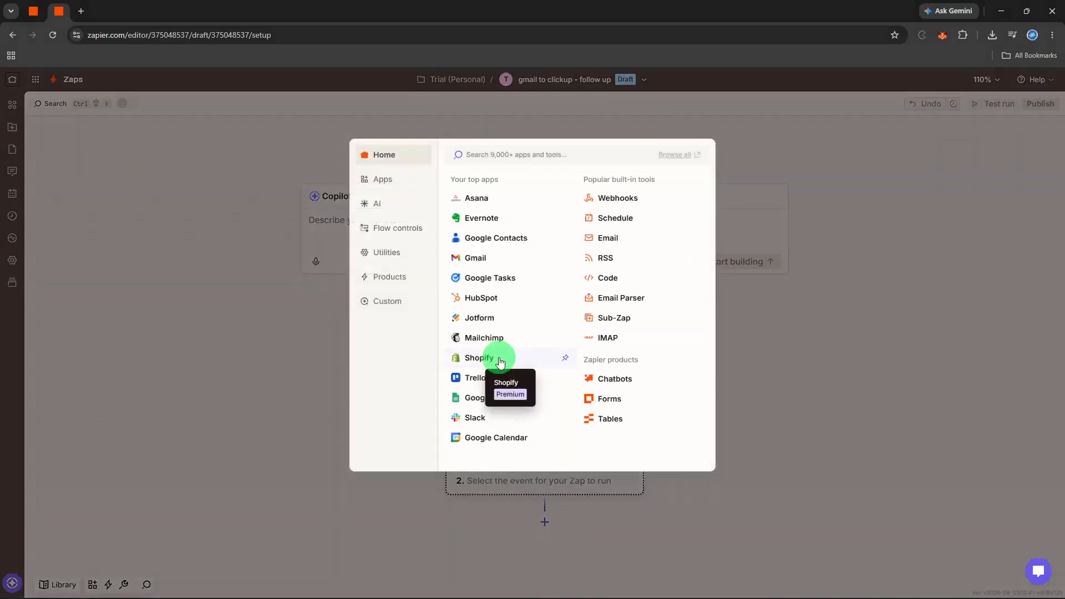
{"action": "type", "text": "gmail"}
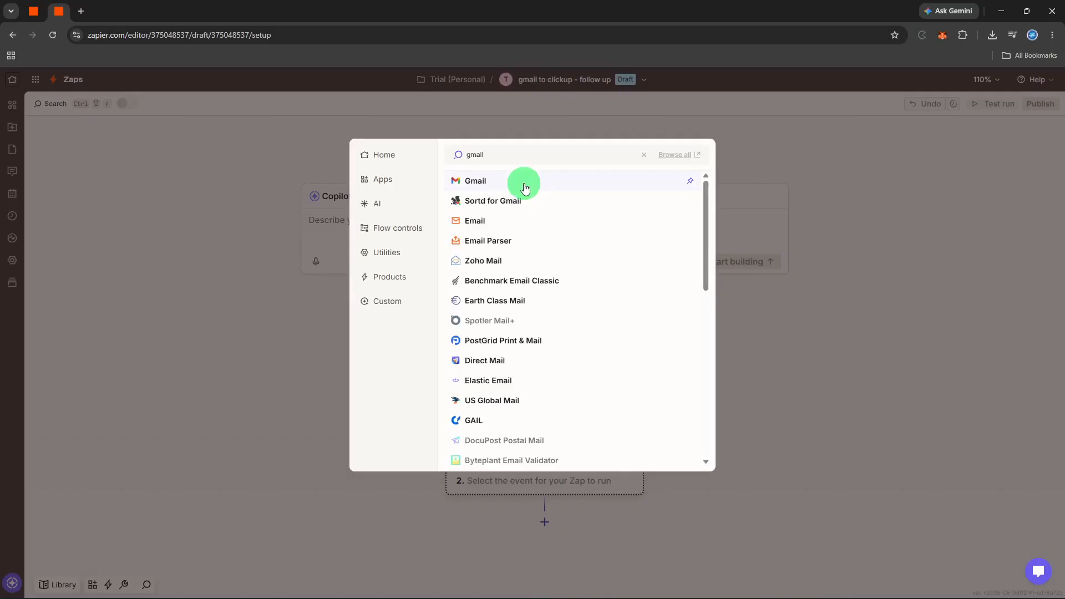
{"action": "left_click", "coordinate": [525, 187]}
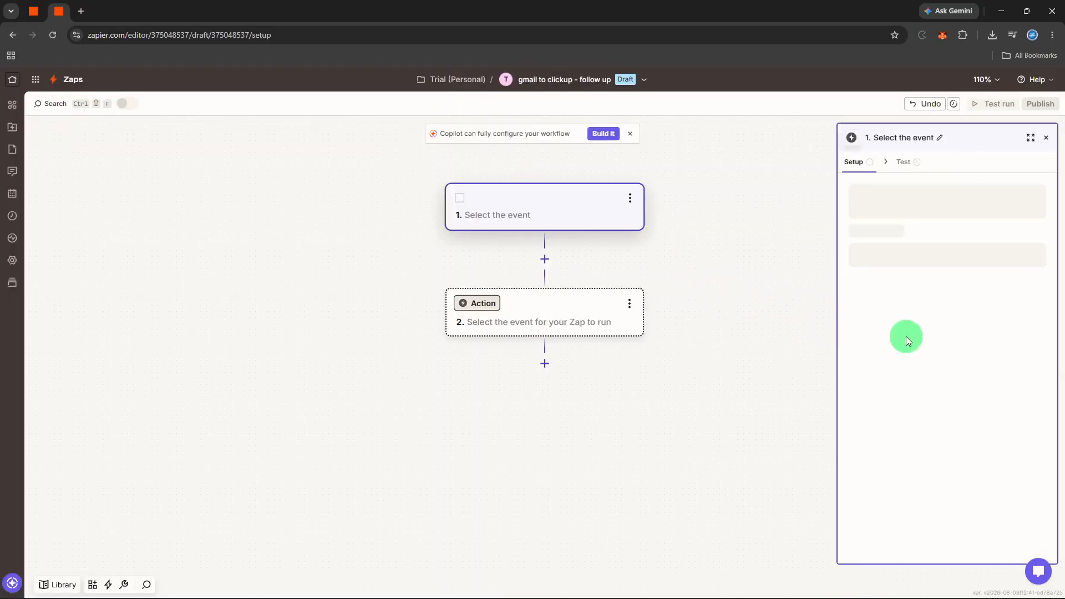
{"action": "left_click", "coordinate": [910, 254]}
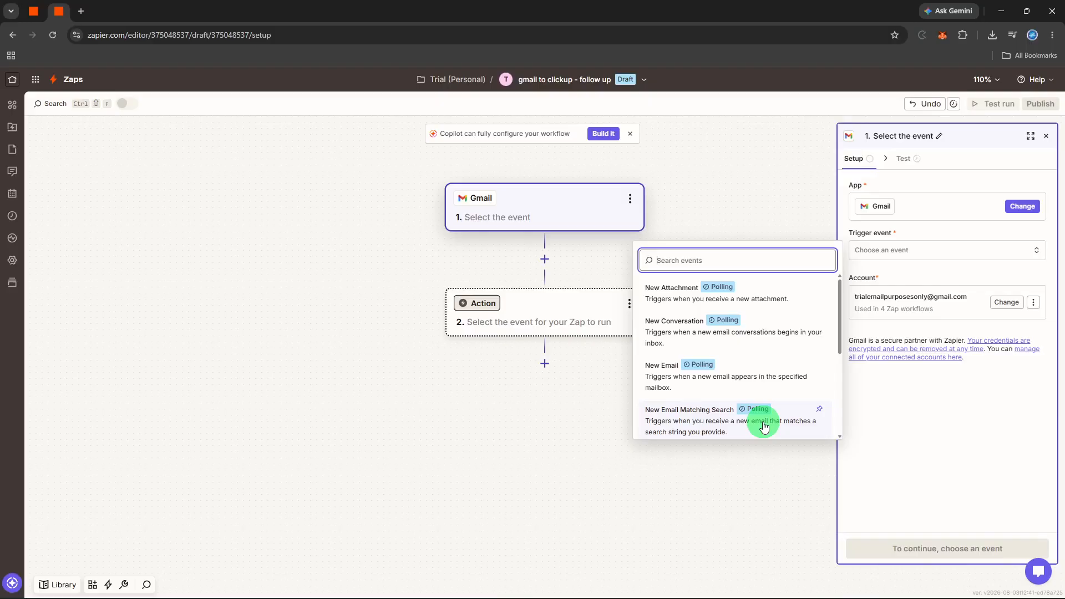
{"action": "left_click", "coordinate": [764, 426]}
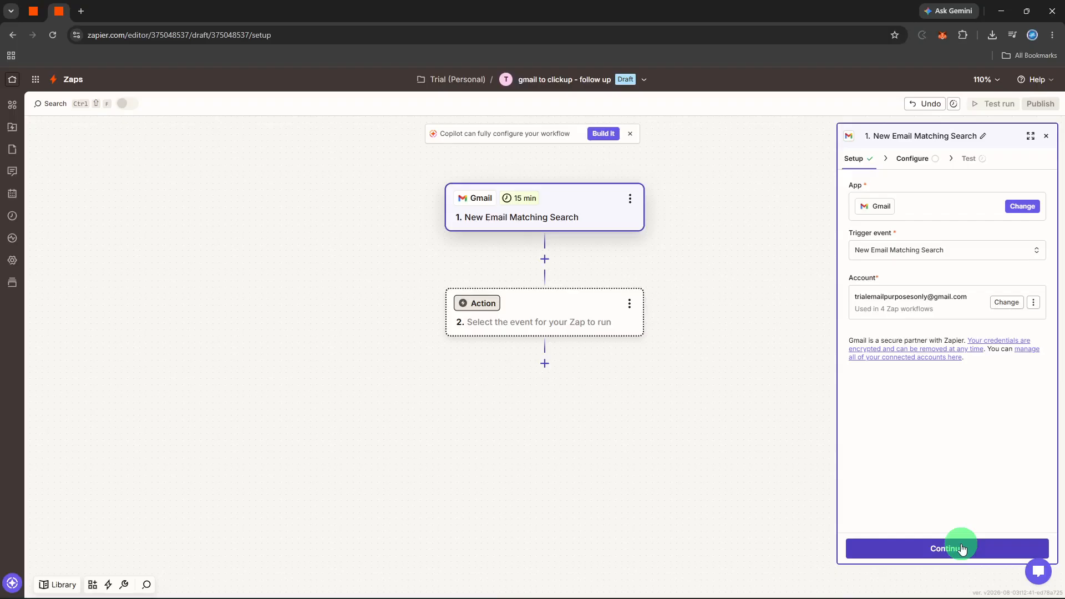
{"action": "left_click", "coordinate": [961, 548]}
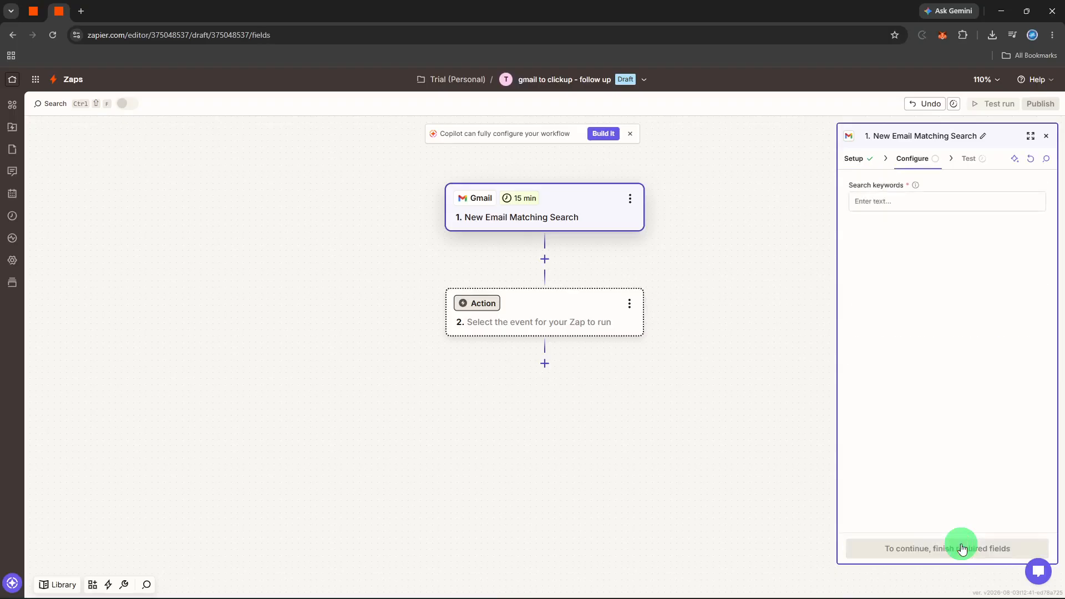
Step: Set the Gmail trigger's search keywords to "to review"
{"action": "left_click", "coordinate": [923, 209]}
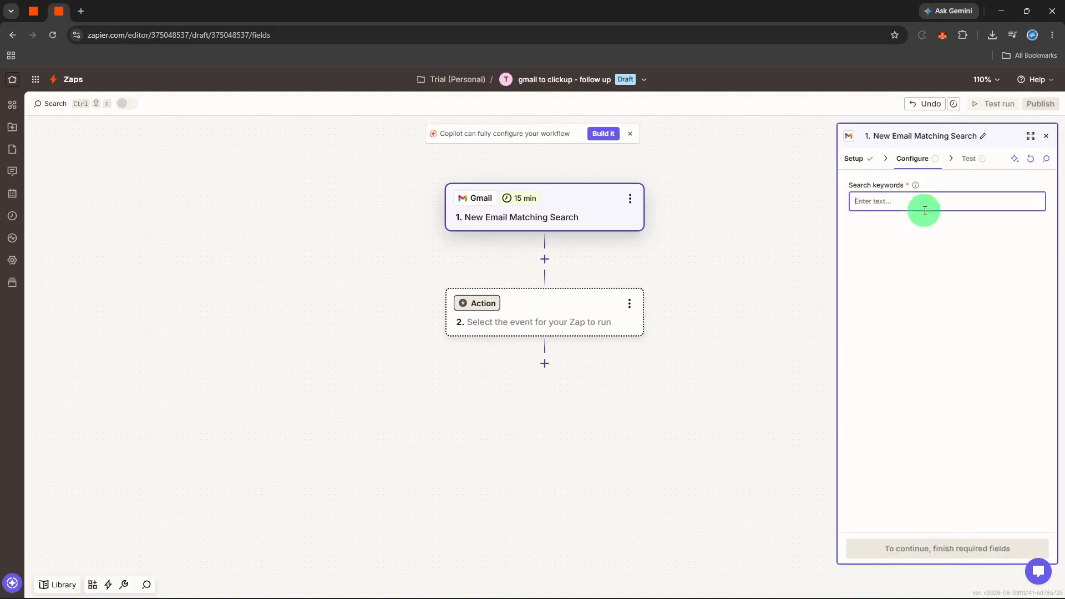
{"action": "type", "text": "to reviwe"}
{"action": "key", "text": "BackSpace"}
{"action": "key", "text": "BackSpace"}
{"action": "type", "text": "ew"}
{"action": "key", "text": "Tab"}
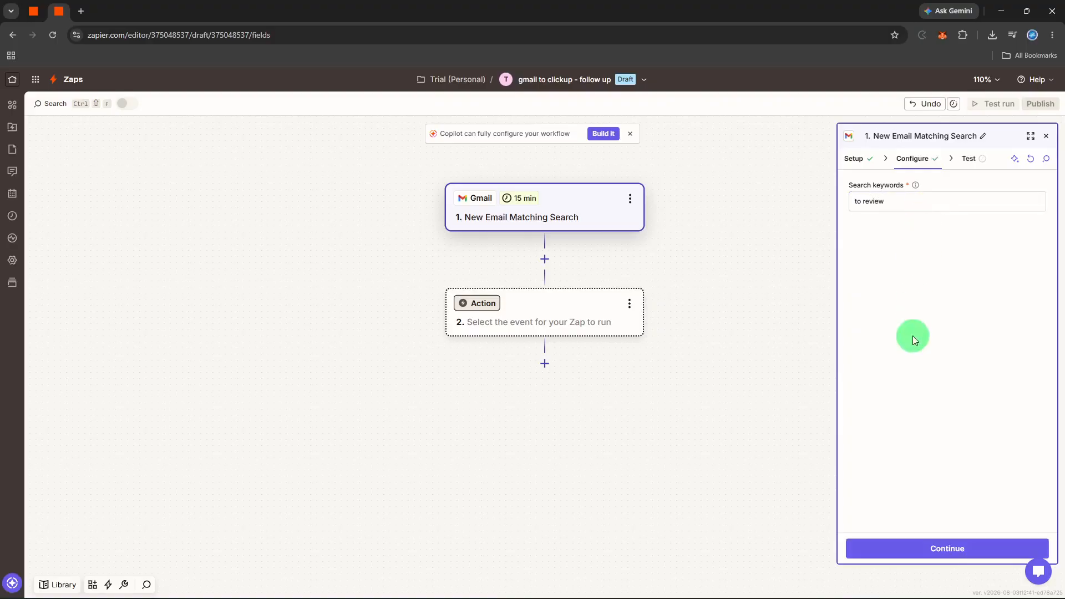
Step: Test the Gmail trigger and continue with the Email C record
{"action": "left_click", "coordinate": [907, 547]}
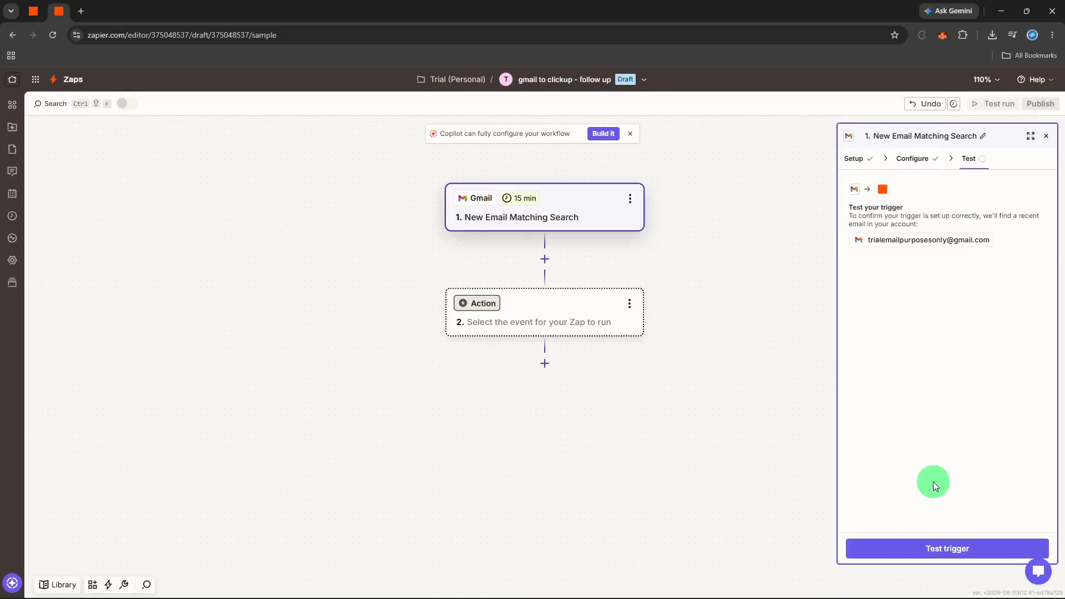
{"action": "left_click", "coordinate": [911, 547]}
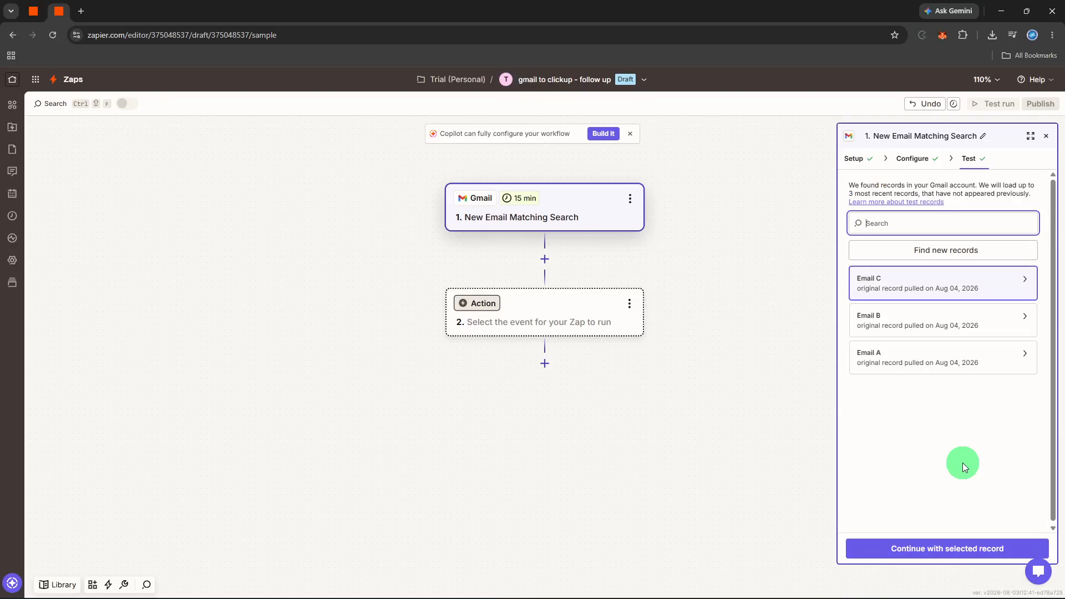
{"action": "left_click", "coordinate": [942, 548]}
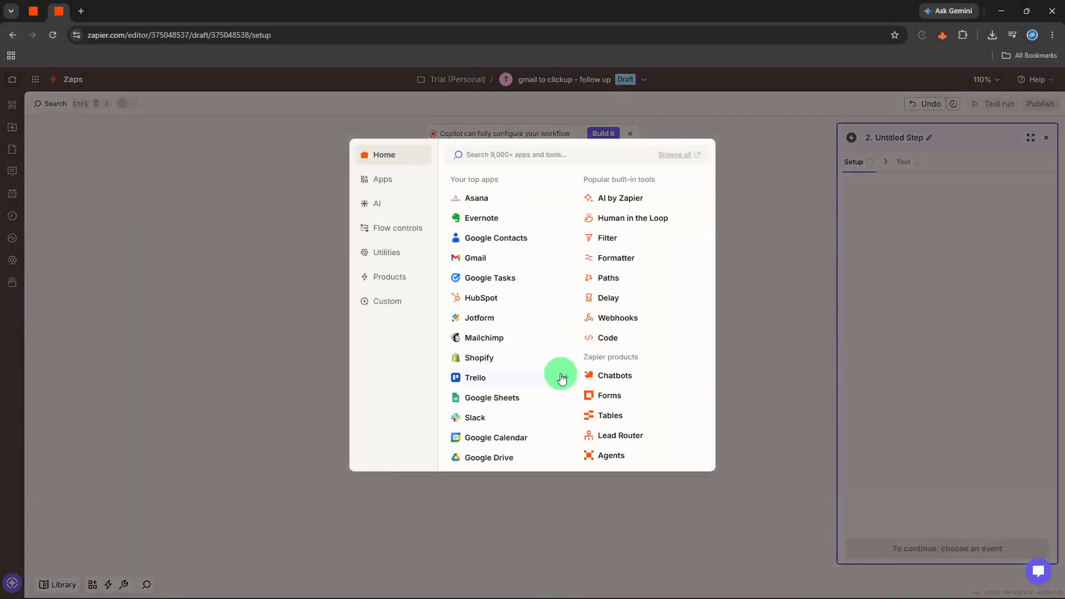
Step: Find ClickUp in the app picker and choose it as the app for the action step
{"action": "type", "text": "click"}
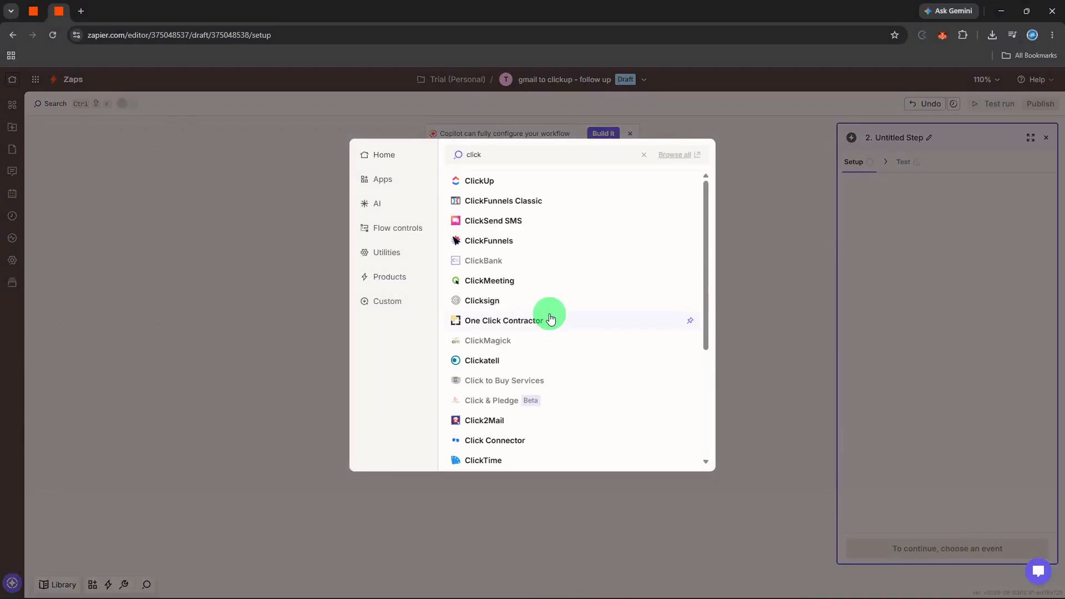
{"action": "left_click", "coordinate": [532, 181]}
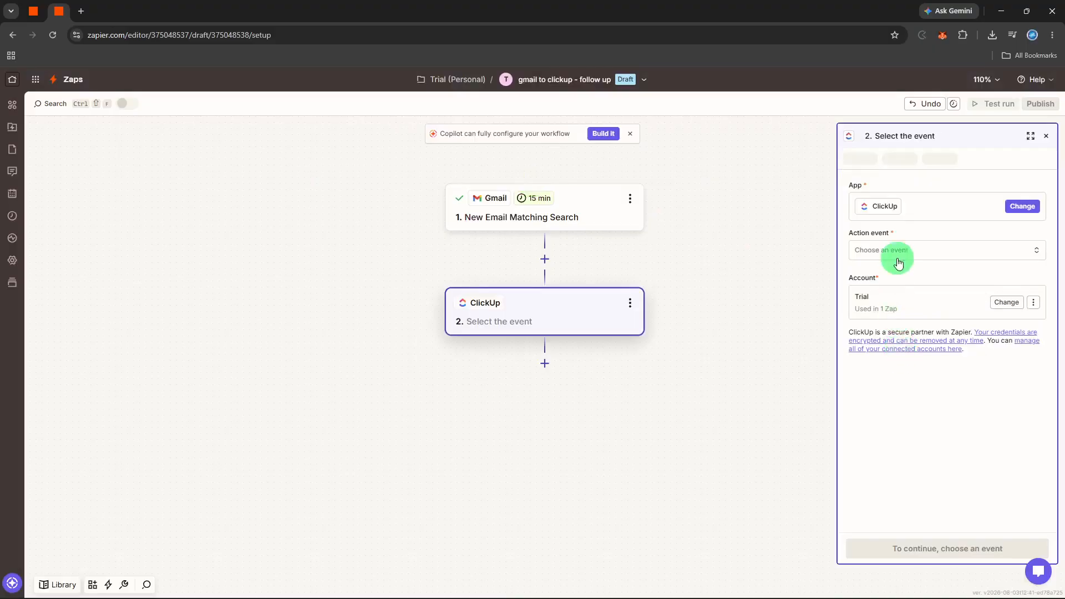
Step: Set the ClickUp action event to New Checklist and proceed to its configuration
{"action": "left_click", "coordinate": [899, 257]}
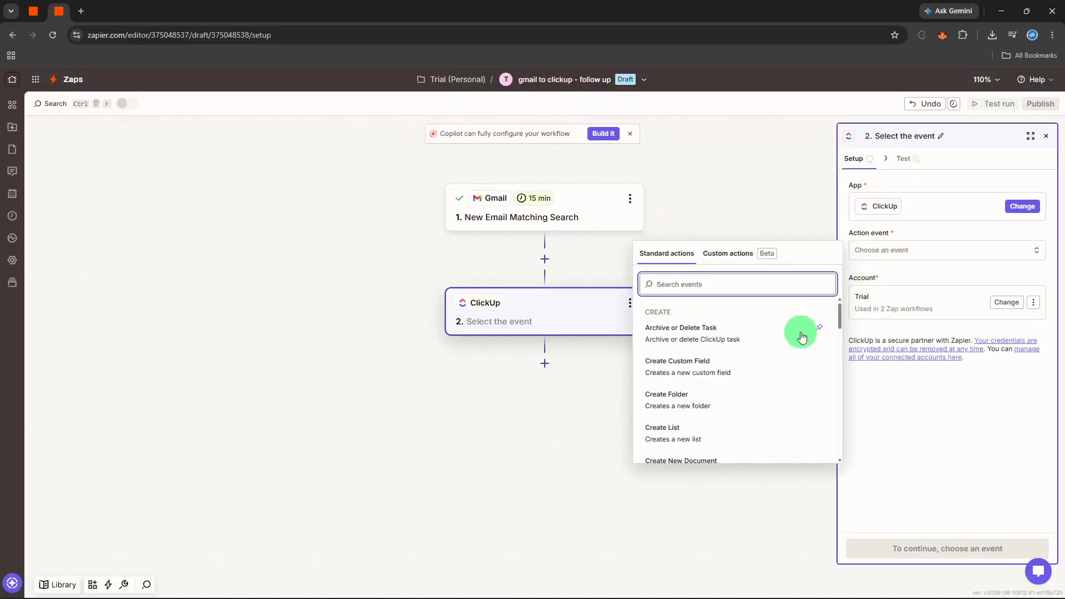
{"action": "scroll", "coordinate": [724, 410], "scroll_direction": "down", "scroll_amount": 2}
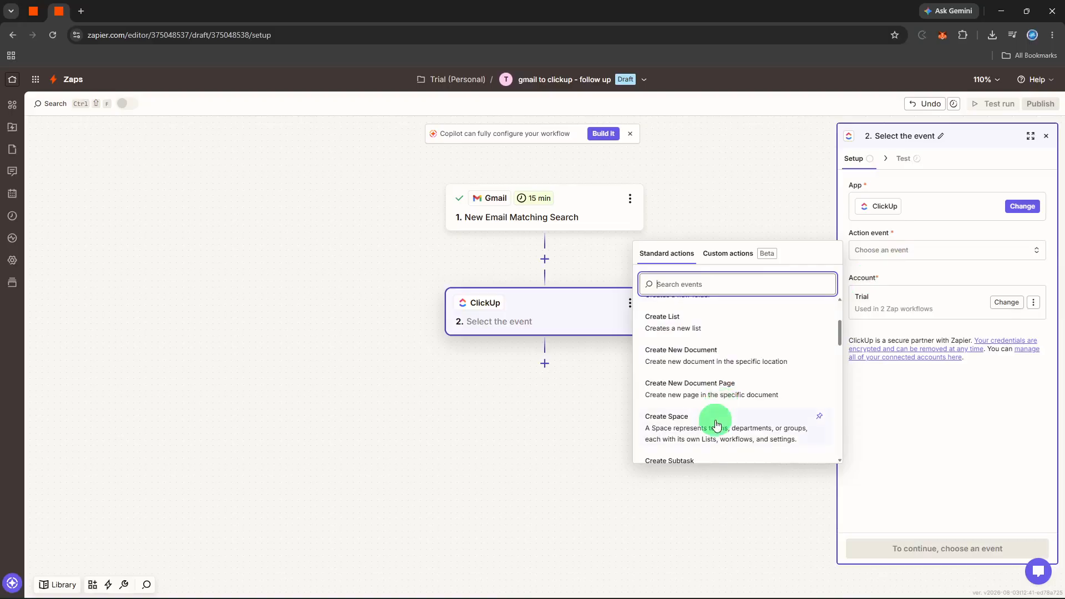
{"action": "scroll", "coordinate": [719, 413], "scroll_direction": "down", "scroll_amount": 2}
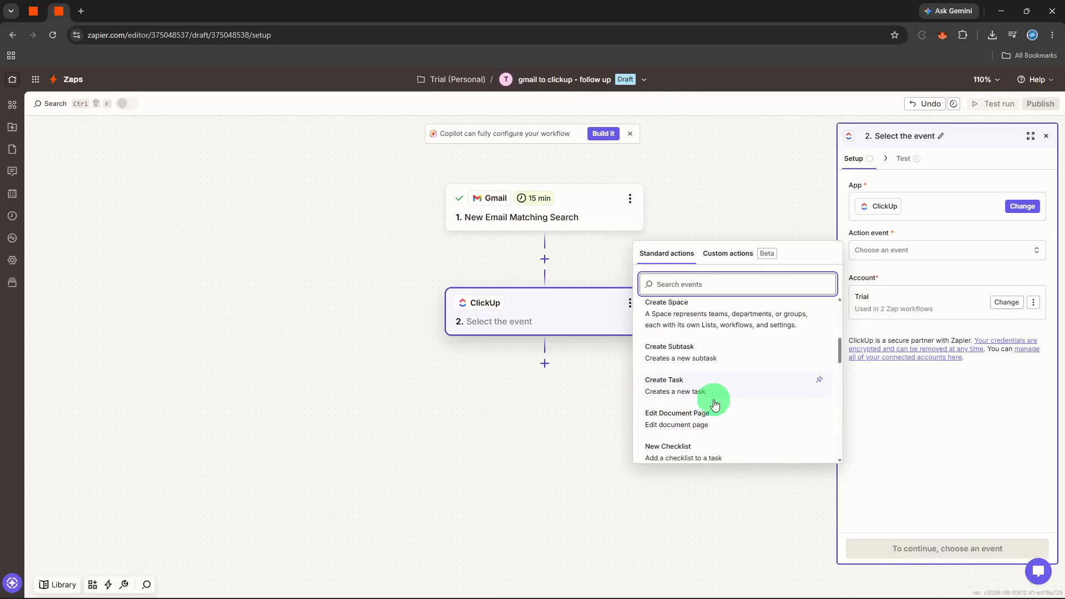
{"action": "scroll", "coordinate": [715, 405], "scroll_direction": "down", "scroll_amount": 2}
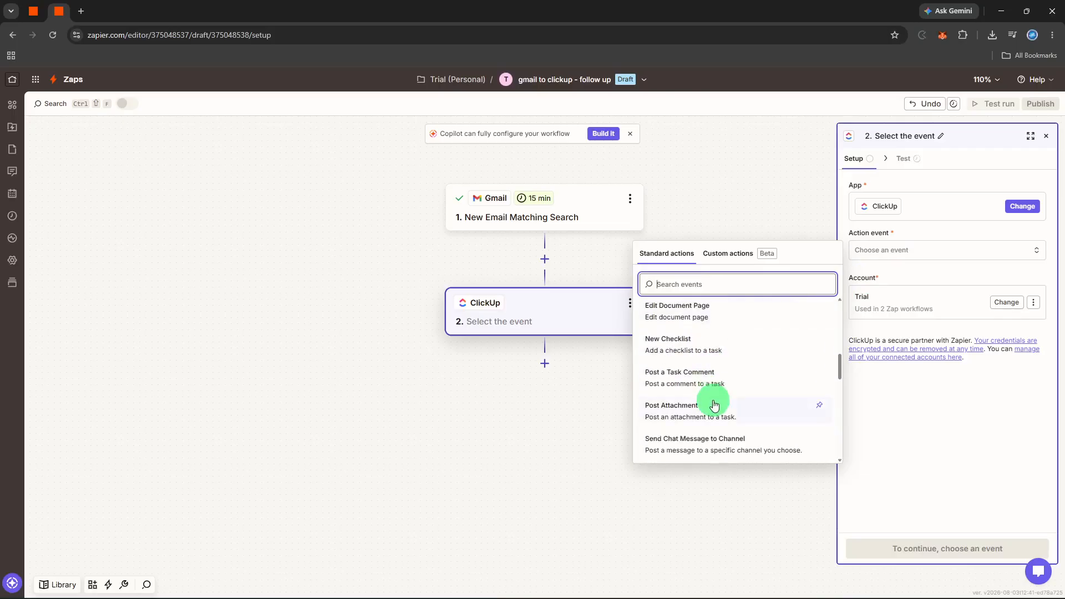
{"action": "scroll", "coordinate": [714, 405], "scroll_direction": "up", "scroll_amount": 1}
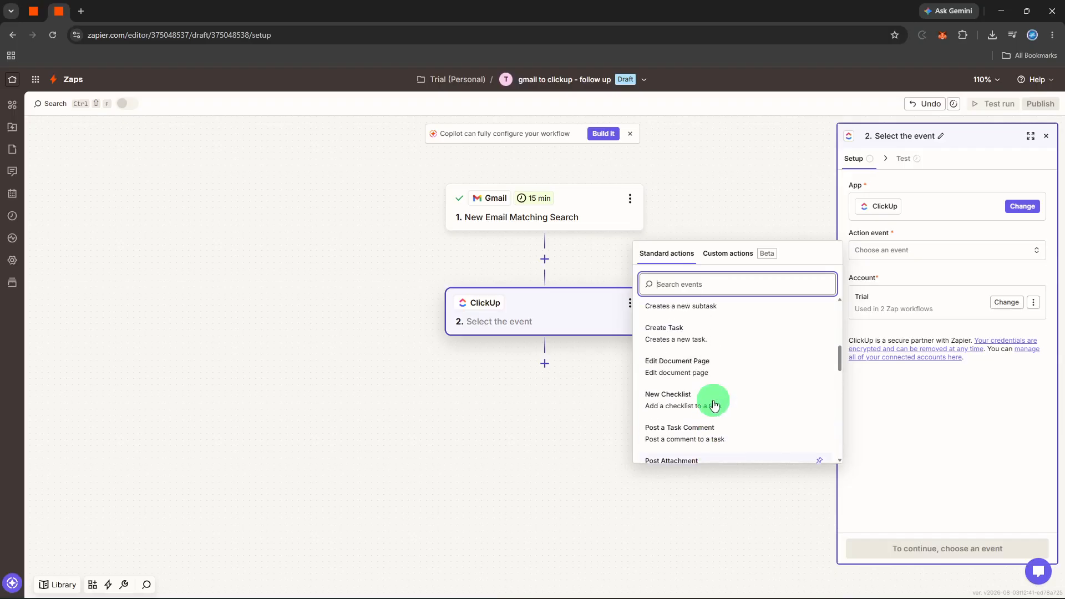
{"action": "scroll", "coordinate": [709, 413], "scroll_direction": "up", "scroll_amount": 5}
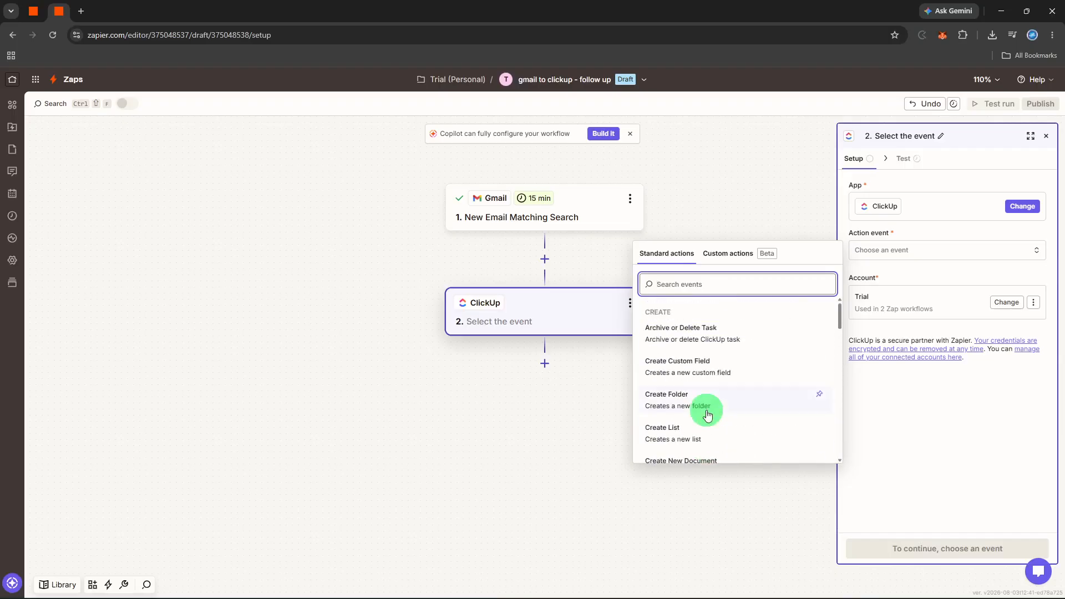
{"action": "scroll", "coordinate": [708, 415], "scroll_direction": "down", "scroll_amount": 5}
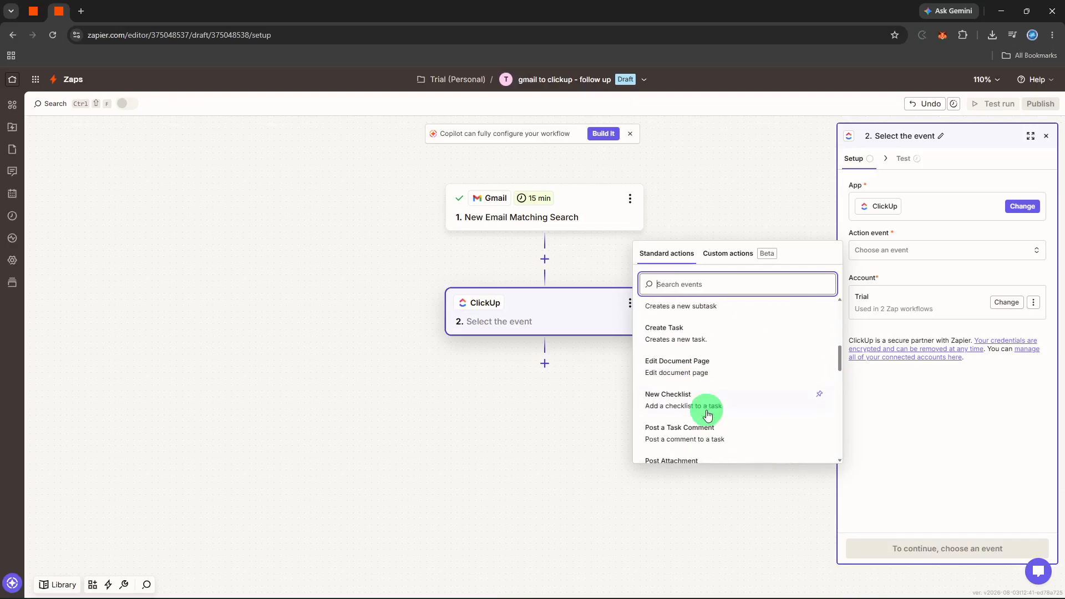
{"action": "scroll", "coordinate": [708, 415], "scroll_direction": "down", "scroll_amount": 1}
{"action": "scroll", "coordinate": [707, 411], "scroll_direction": "down", "scroll_amount": 2}
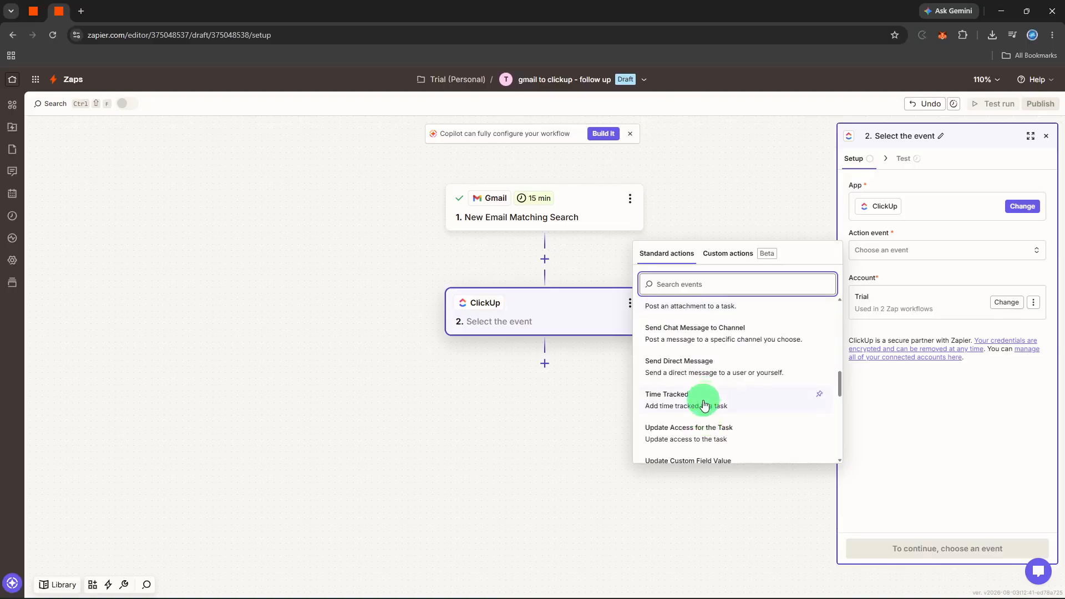
{"action": "scroll", "coordinate": [705, 404], "scroll_direction": "up", "scroll_amount": 1}
{"action": "scroll", "coordinate": [704, 409], "scroll_direction": "up", "scroll_amount": 2}
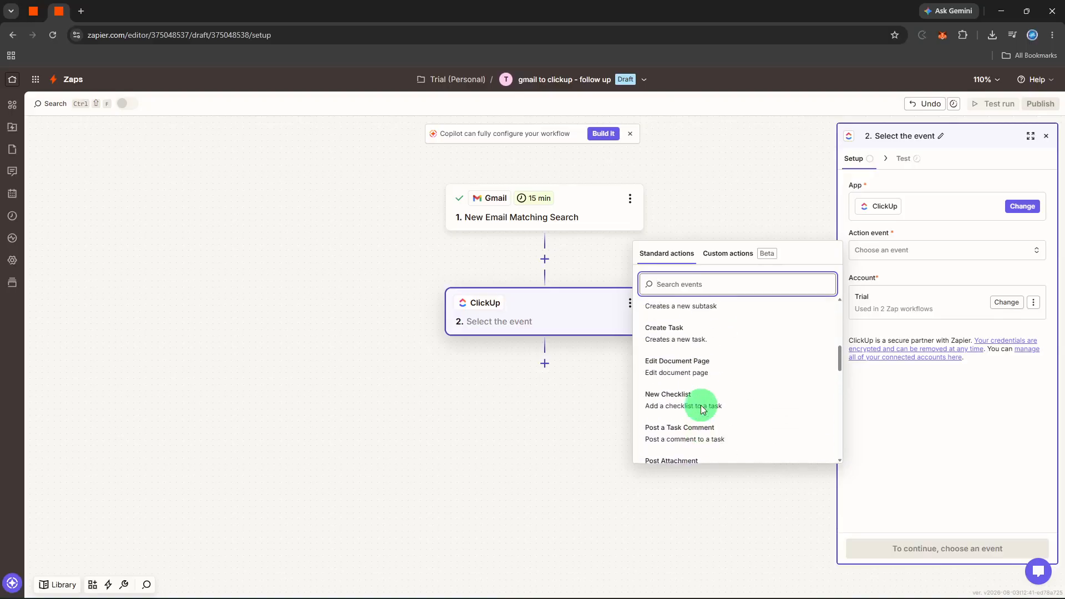
{"action": "left_click", "coordinate": [709, 399]}
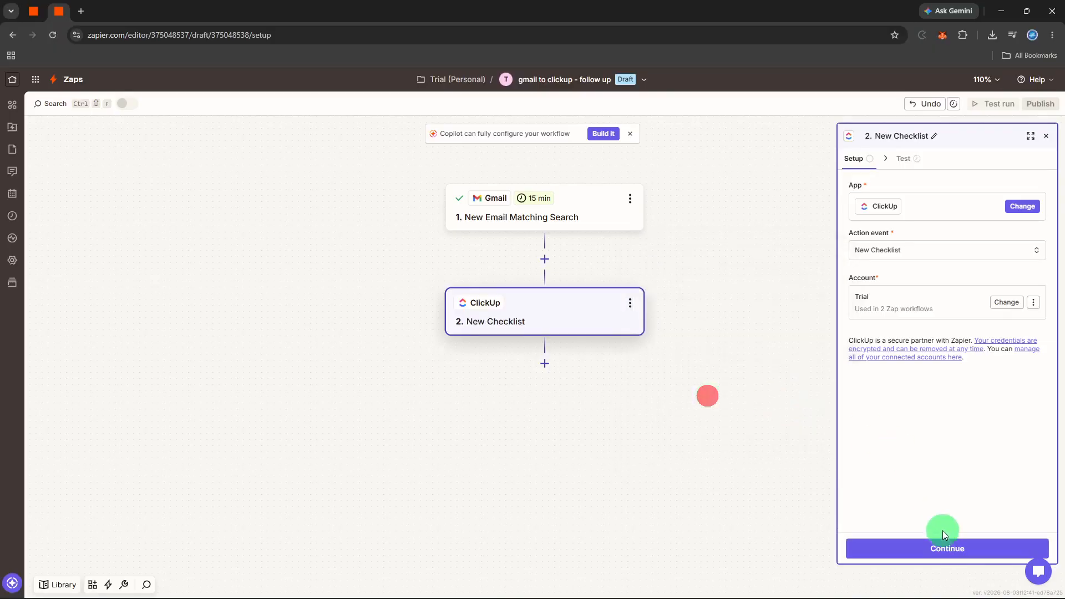
{"action": "left_click", "coordinate": [946, 546]}
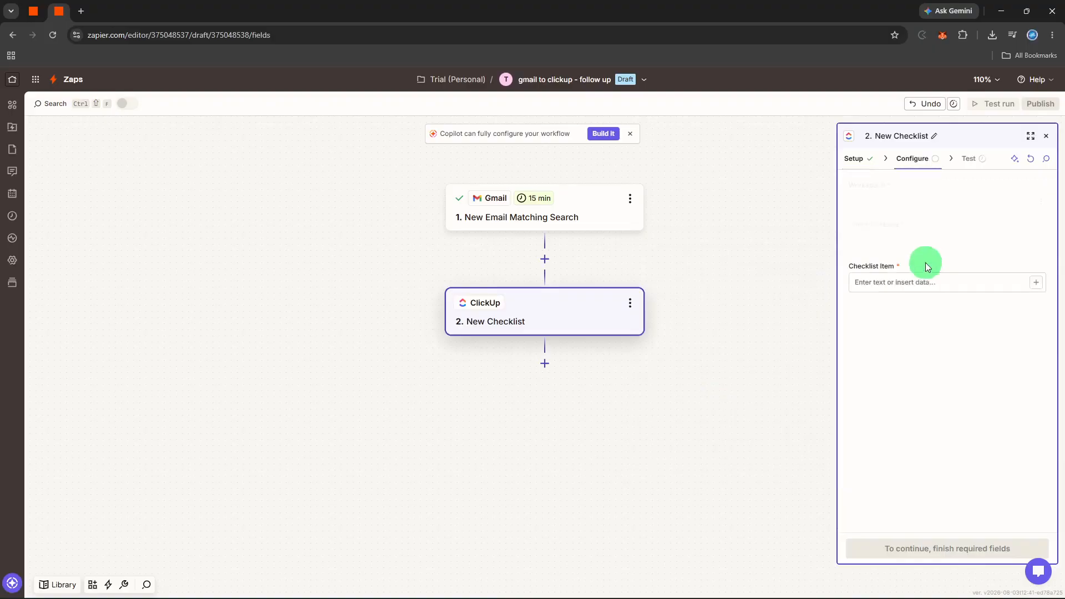
Step: Choose Marketing Workspace as the checklist's workspace and name the checklist "To do"
{"action": "left_click", "coordinate": [931, 208]}
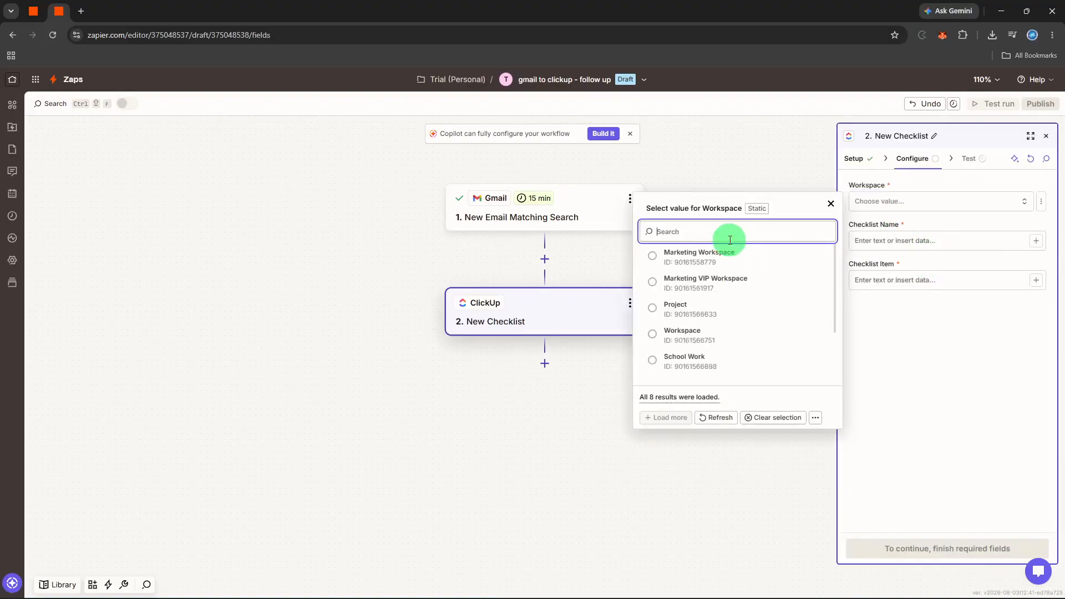
{"action": "left_click", "coordinate": [719, 257]}
{"action": "left_click", "coordinate": [892, 242]}
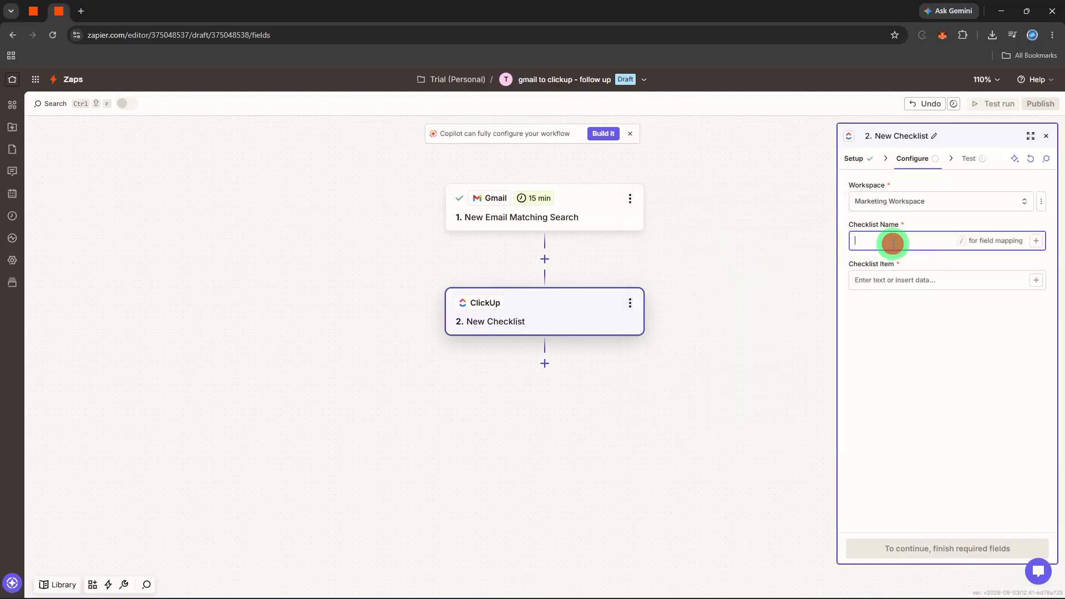
{"action": "type", "text": "T"}
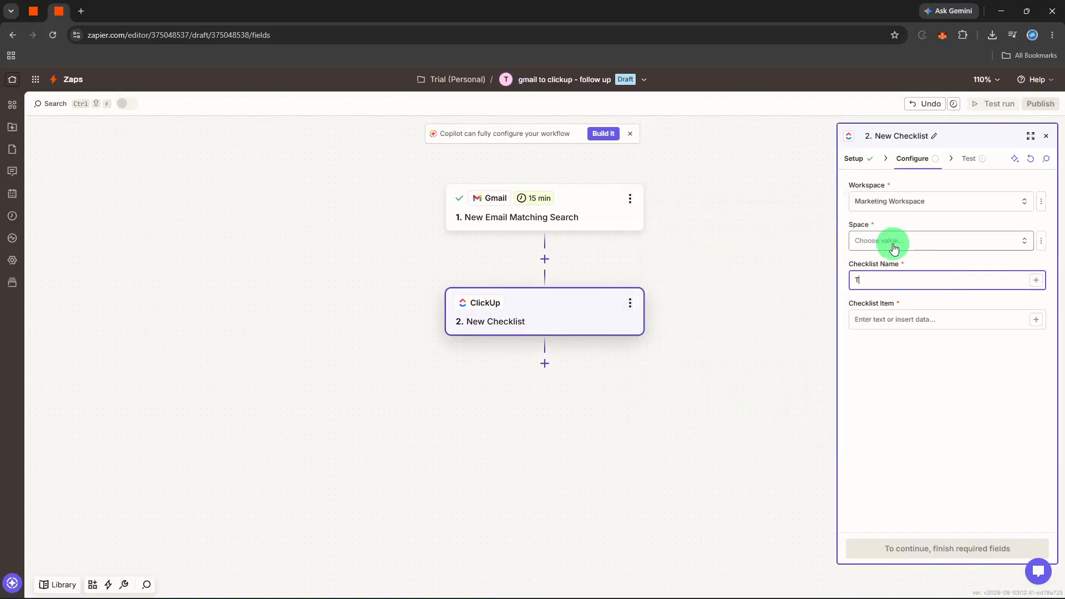
{"action": "type", "text": "o do"}
Step: Add a "To do" checklist item and another item mapped to the Gmail trigger's From Name
{"action": "left_click", "coordinate": [903, 323]}
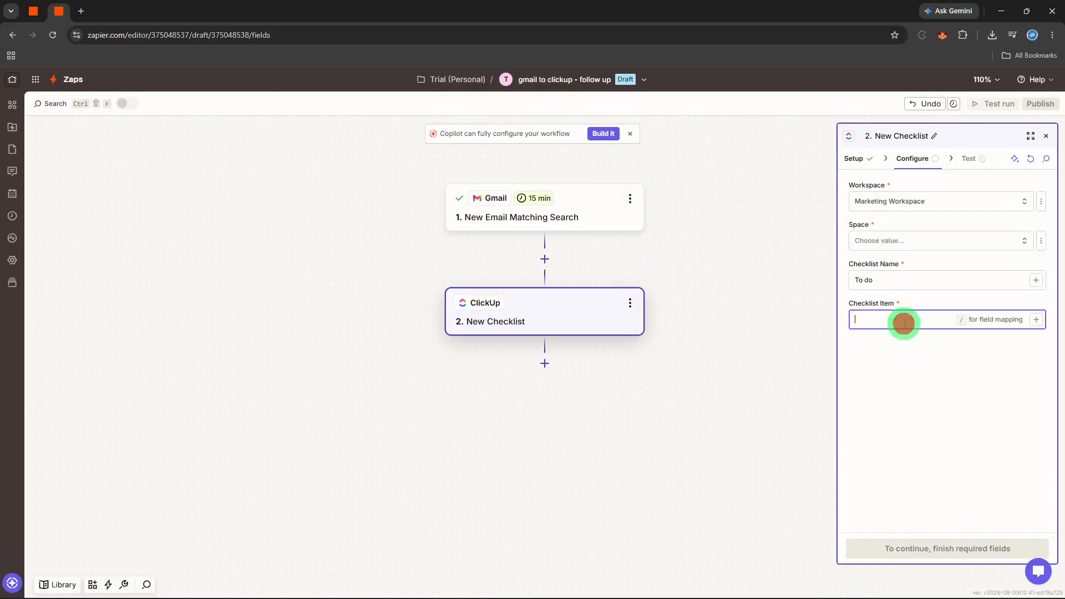
{"action": "type", "text": "To do"}
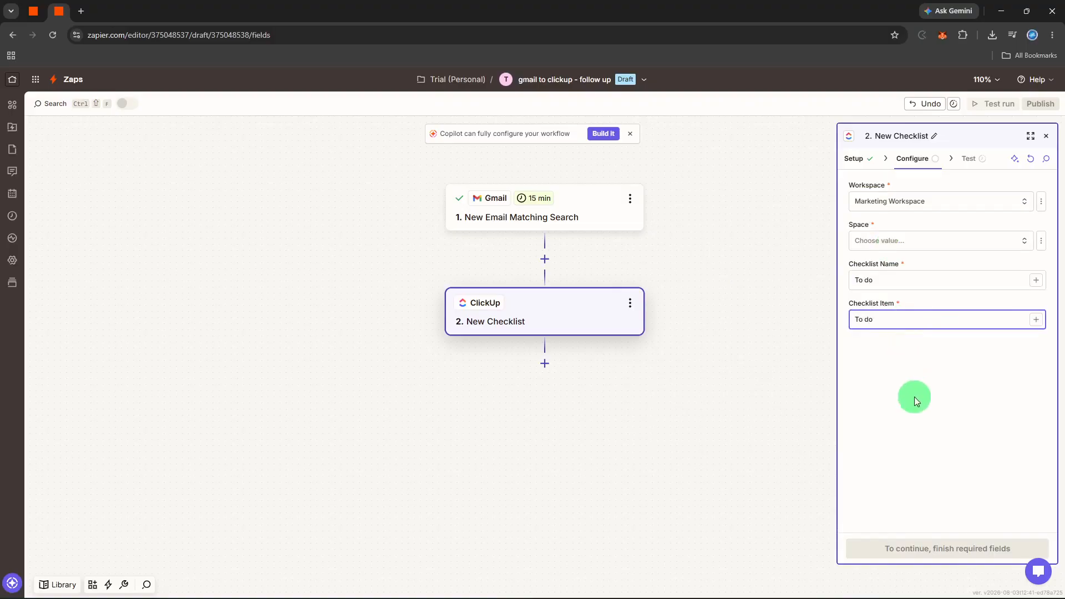
{"action": "left_click", "coordinate": [921, 415]}
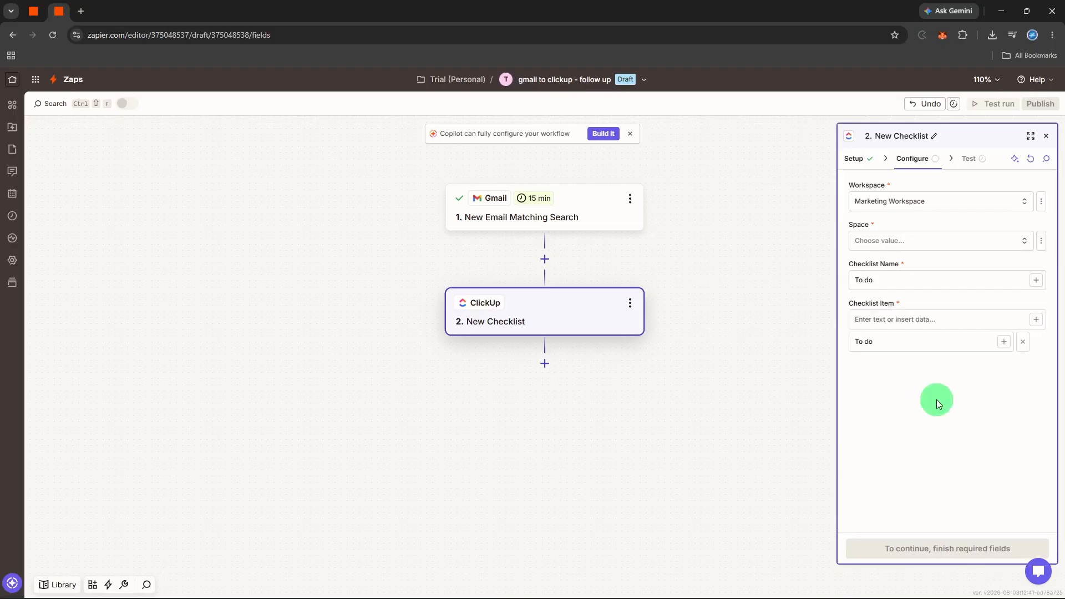
{"action": "left_click", "coordinate": [951, 322]}
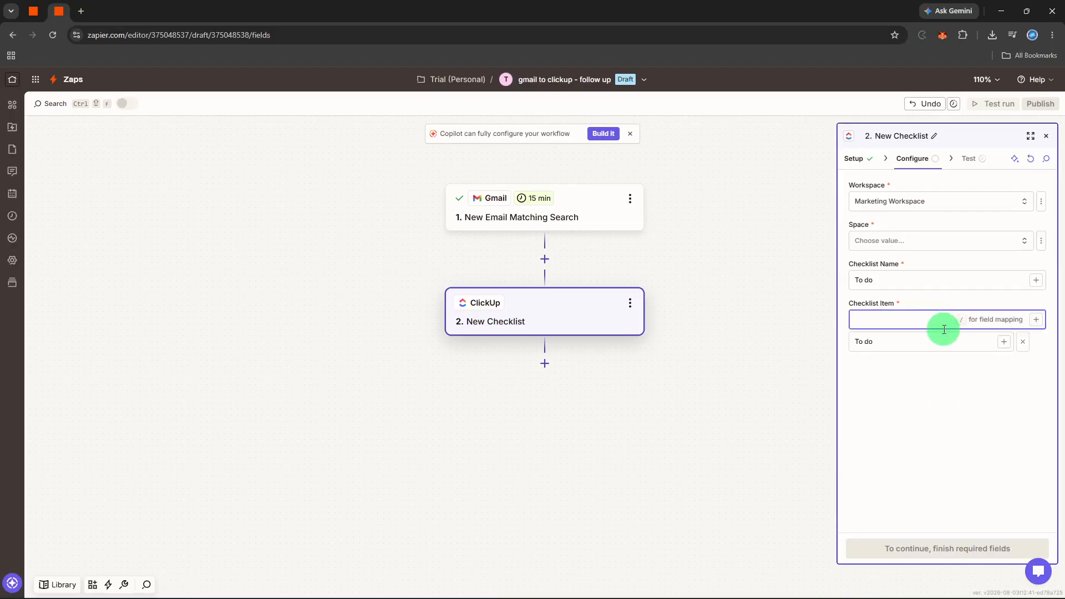
{"action": "left_click", "coordinate": [1036, 320]}
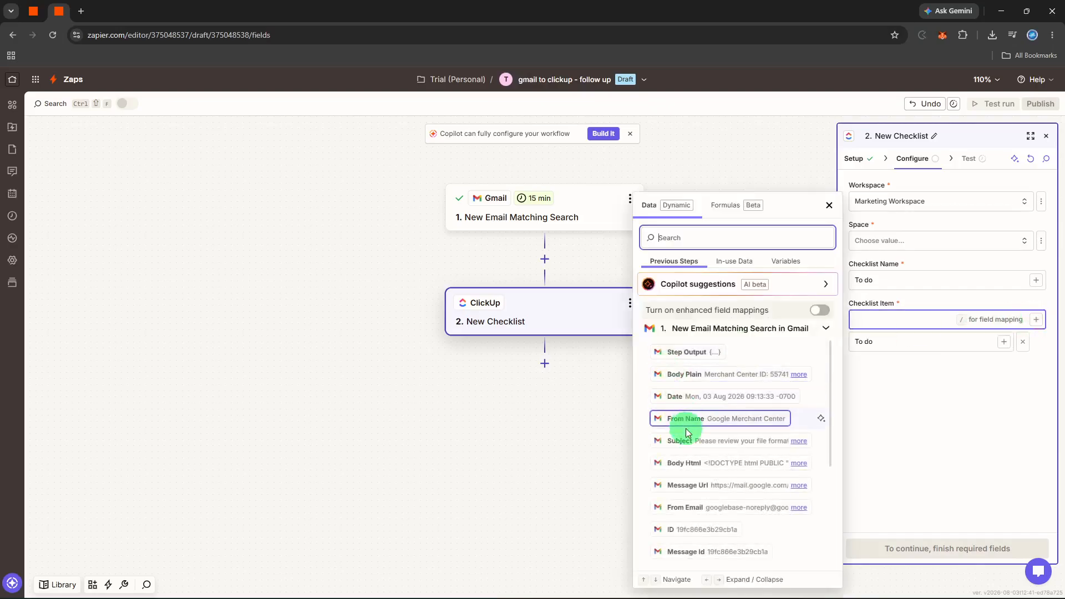
{"action": "left_click", "coordinate": [695, 420]}
{"action": "left_click", "coordinate": [1045, 453]}
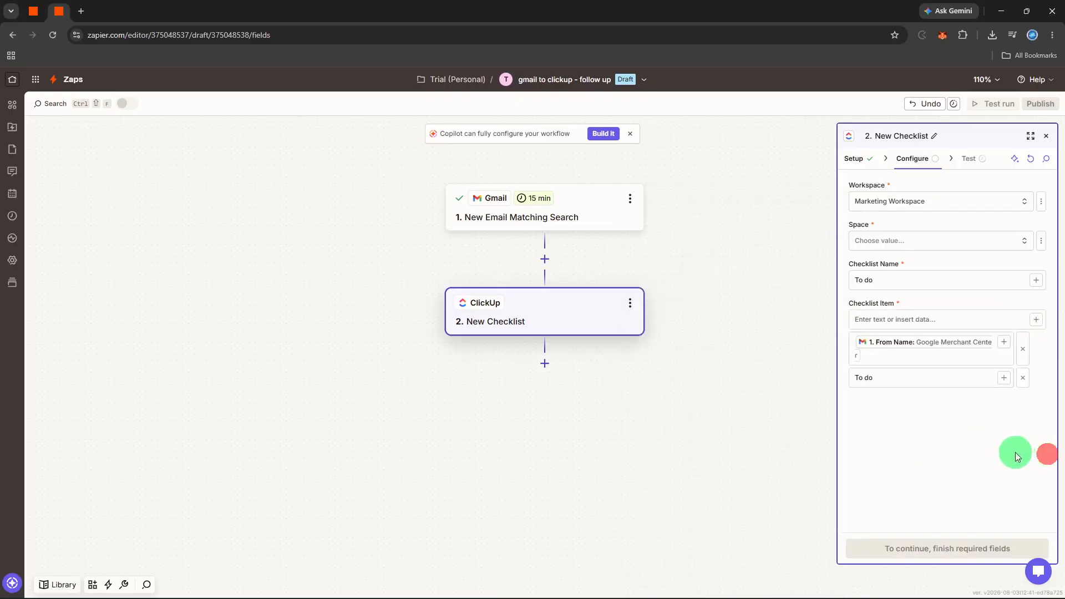
{"action": "left_click", "coordinate": [937, 377]}
{"action": "left_click", "coordinate": [937, 432]}
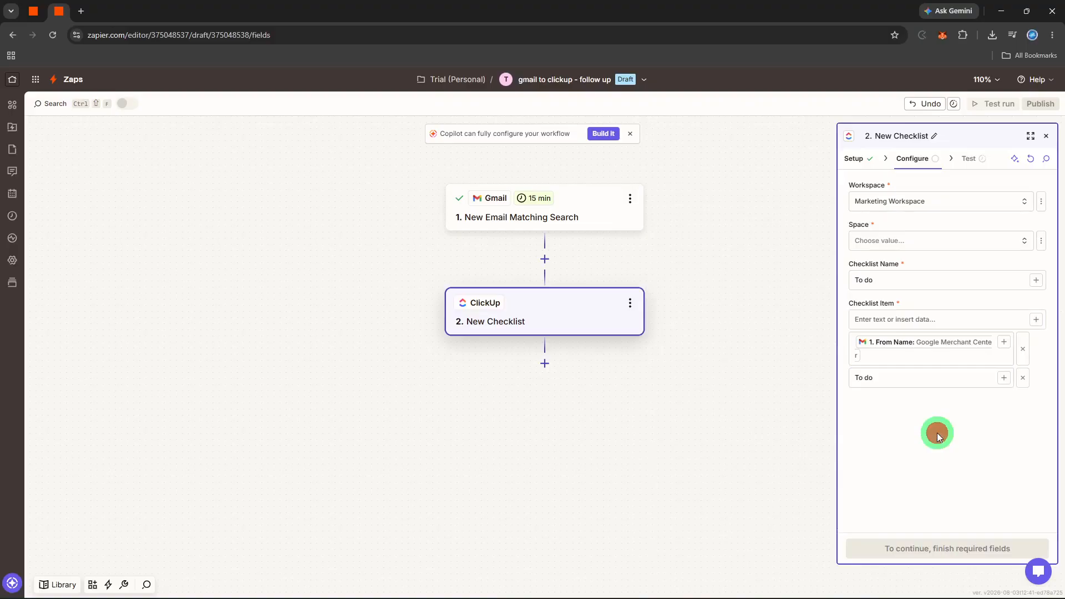
Step: Set the checklist's Space to Client Process and try to test the ClickUp step
{"action": "left_click", "coordinate": [928, 233]}
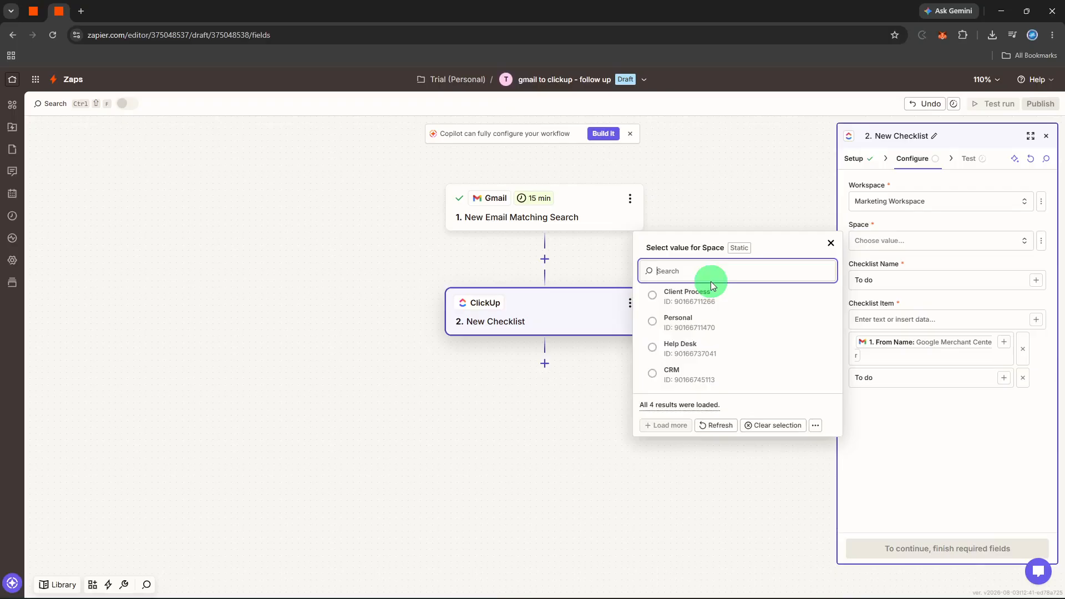
{"action": "left_click", "coordinate": [711, 290]}
{"action": "left_click", "coordinate": [914, 548]}
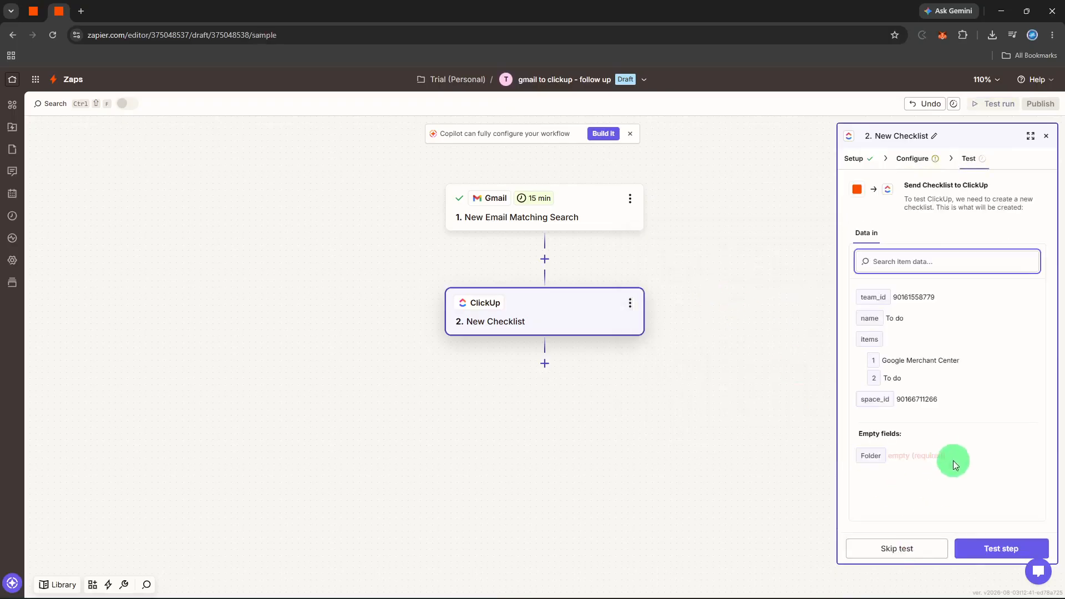
{"action": "left_click", "coordinate": [979, 546]}
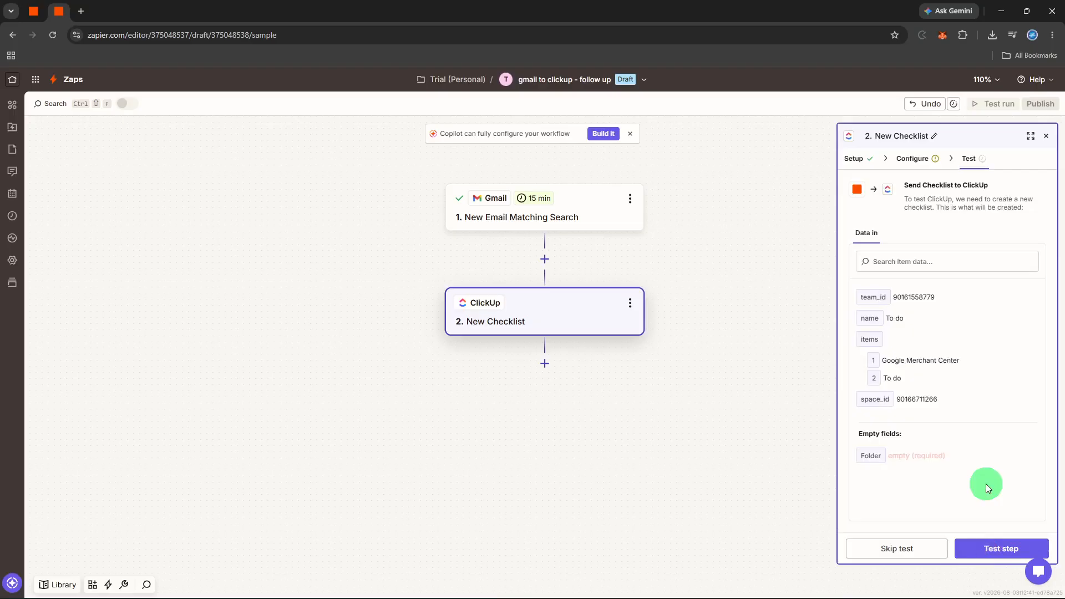
{"action": "left_click", "coordinate": [985, 540]}
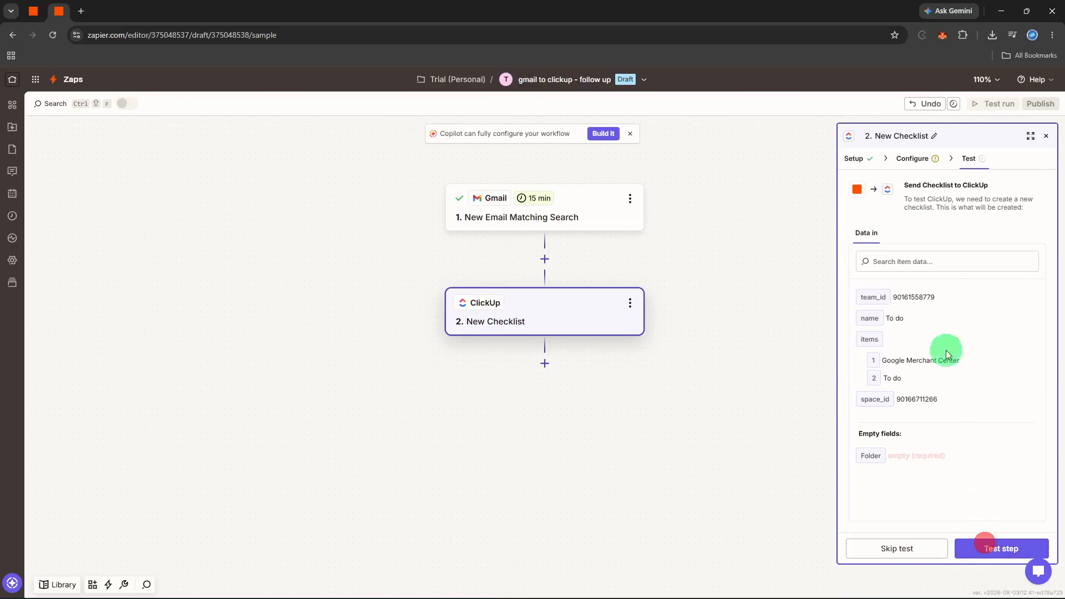
Step: Return to the checklist configuration, set the Folder to YT Client, and try to test the step again
{"action": "left_click", "coordinate": [910, 158]}
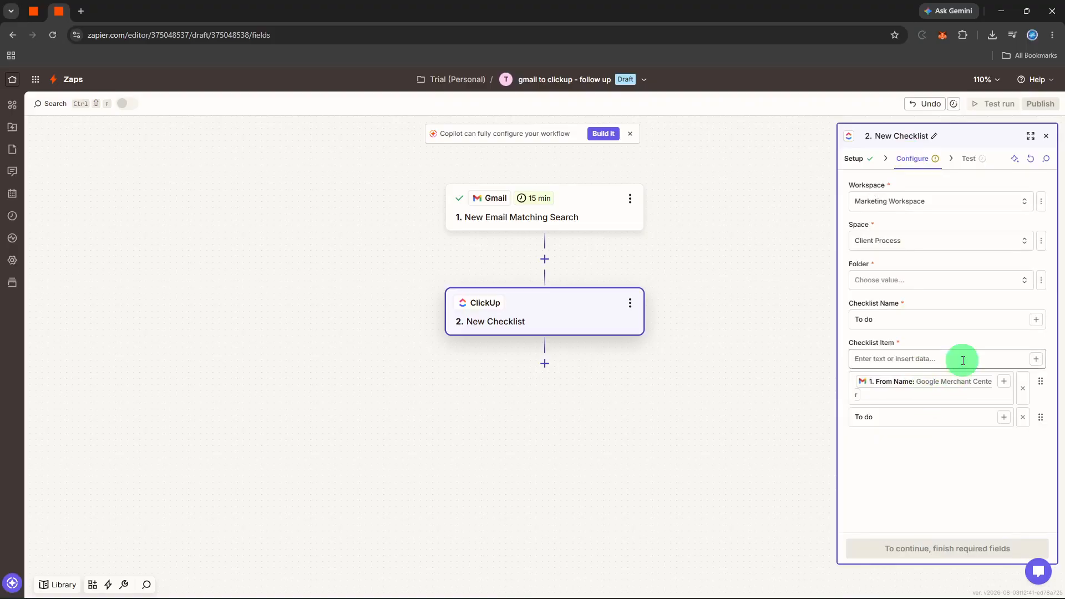
{"action": "left_click", "coordinate": [966, 281]}
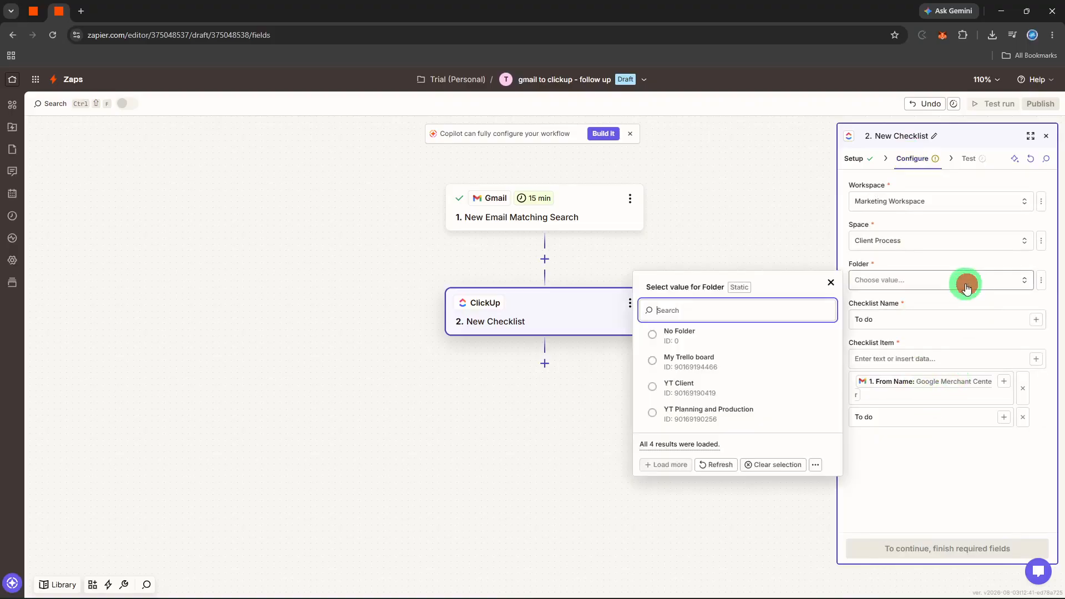
{"action": "left_click", "coordinate": [747, 382]}
{"action": "left_click", "coordinate": [952, 548]}
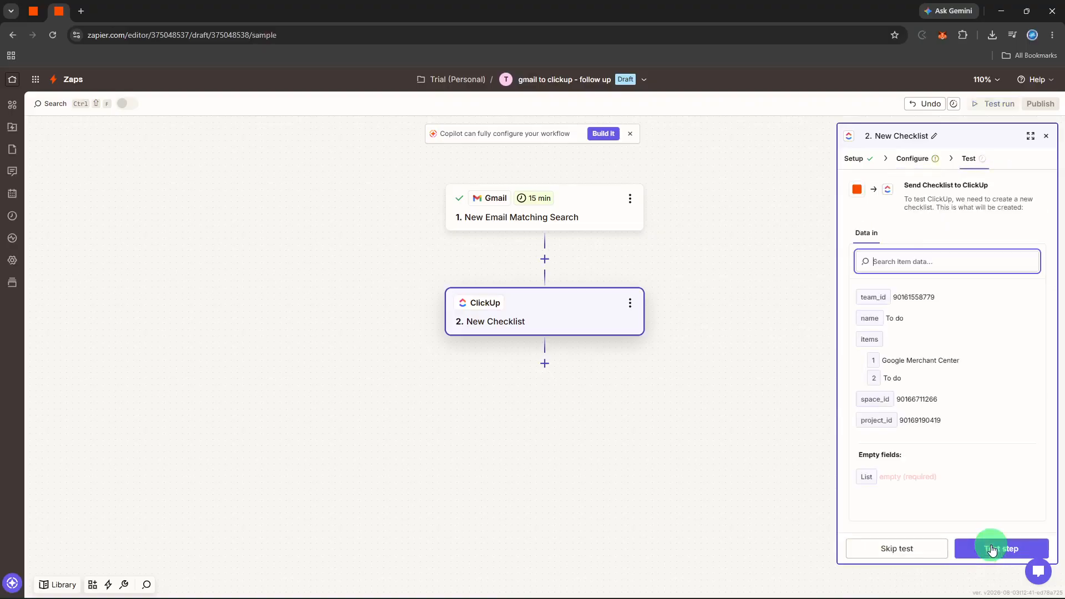
{"action": "left_click", "coordinate": [992, 550]}
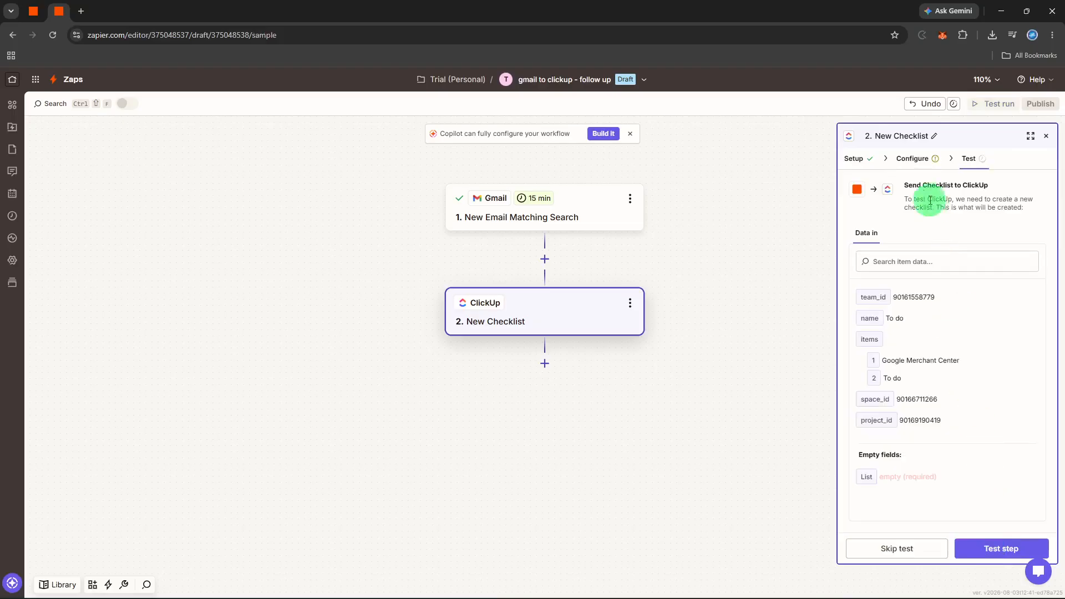
Step: Set the checklist's List to Production and Task to "VD0004 - Awesome Collab Video", and continue to the test
{"action": "left_click", "coordinate": [913, 159]}
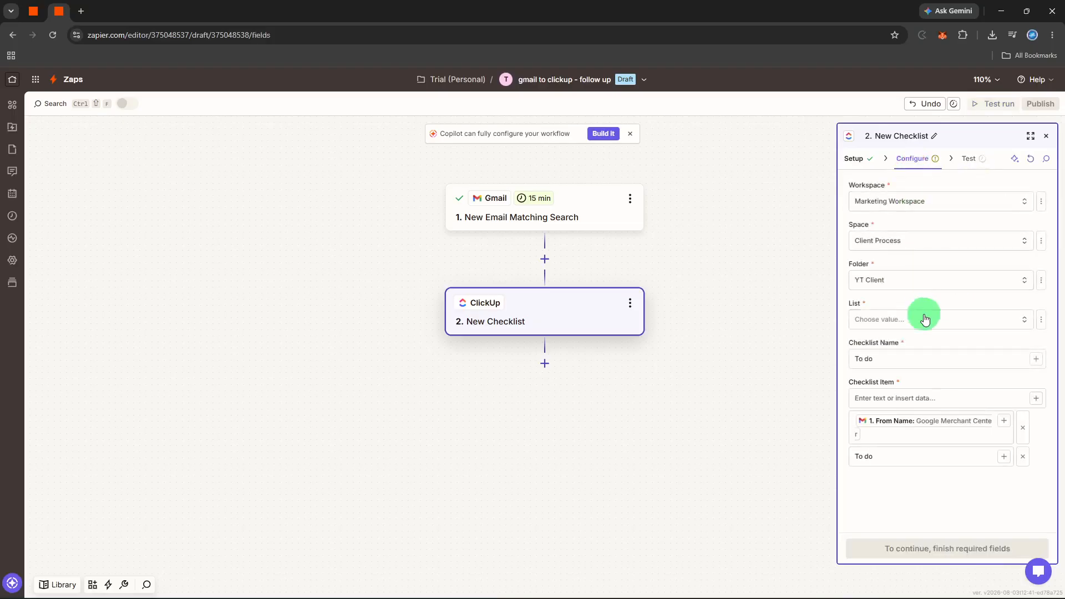
{"action": "left_click", "coordinate": [920, 316]}
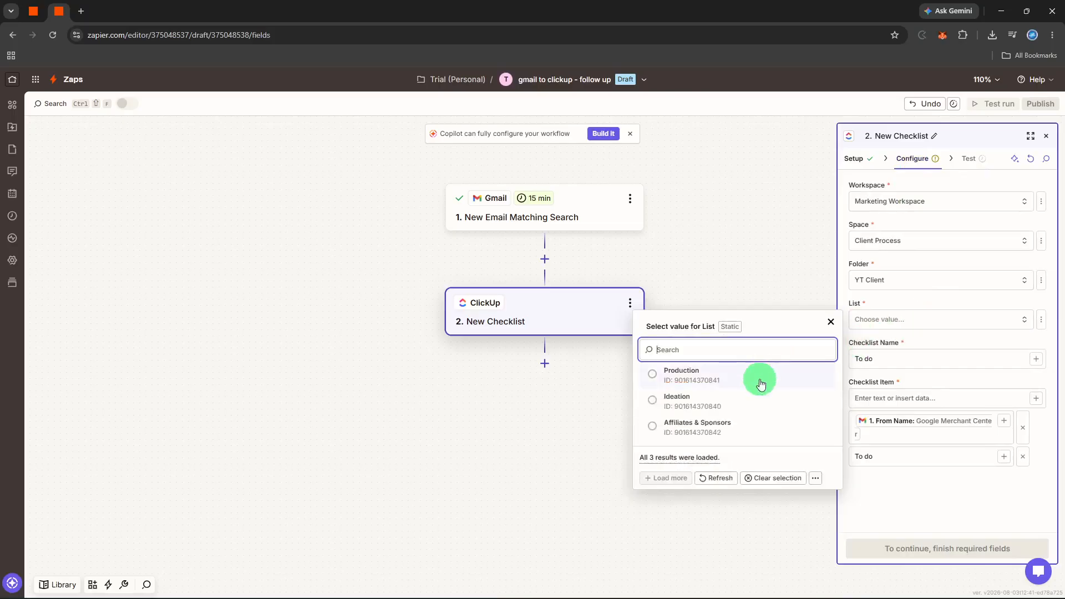
{"action": "left_click", "coordinate": [760, 381]}
{"action": "left_click", "coordinate": [971, 506]}
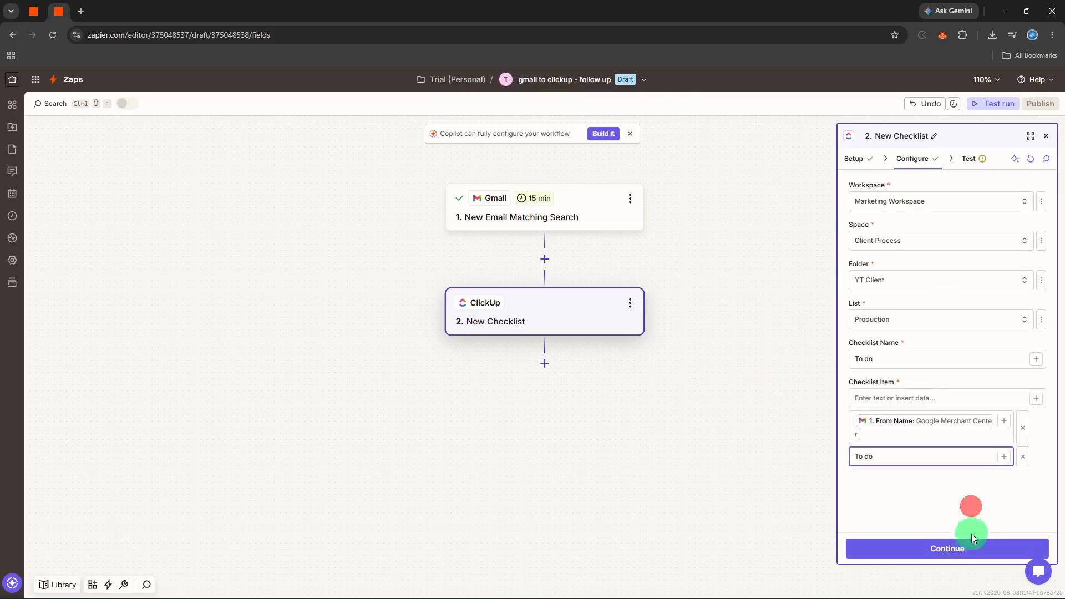
{"action": "left_click", "coordinate": [945, 357]}
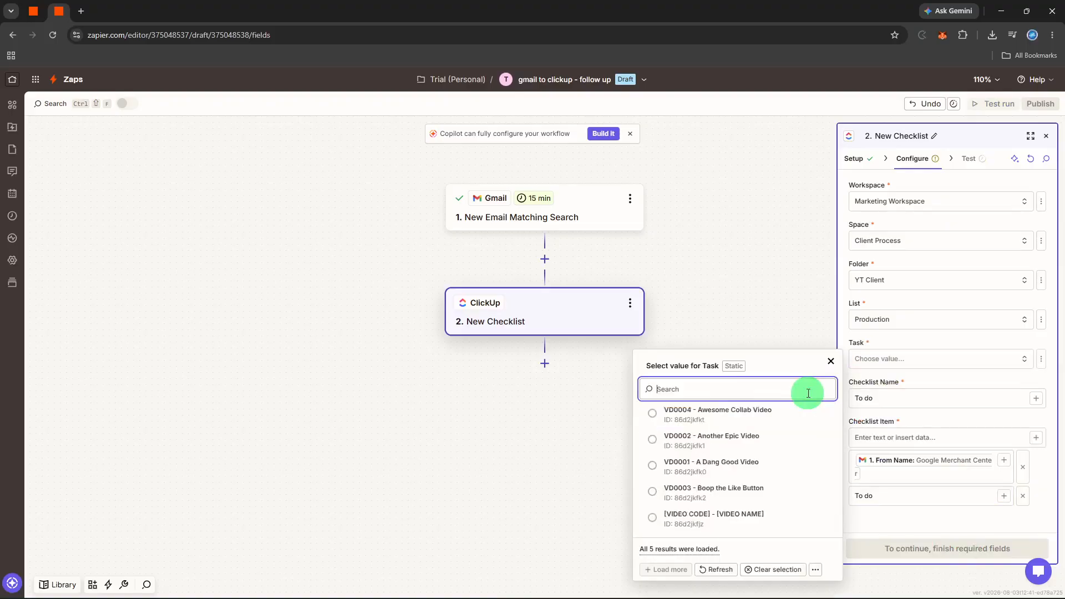
{"action": "left_click", "coordinate": [787, 415]}
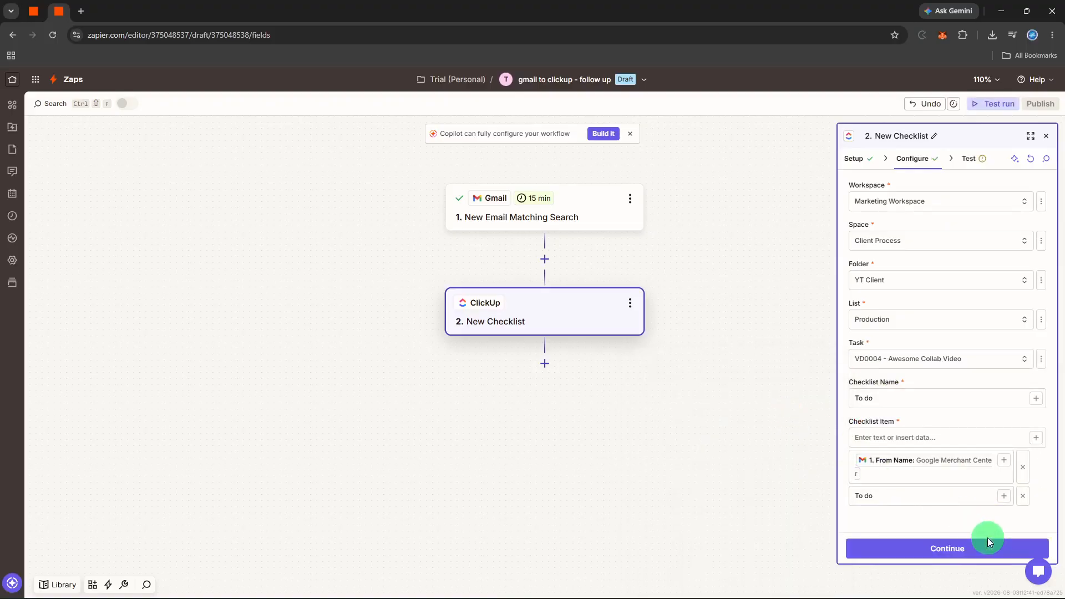
{"action": "left_click", "coordinate": [987, 539]}
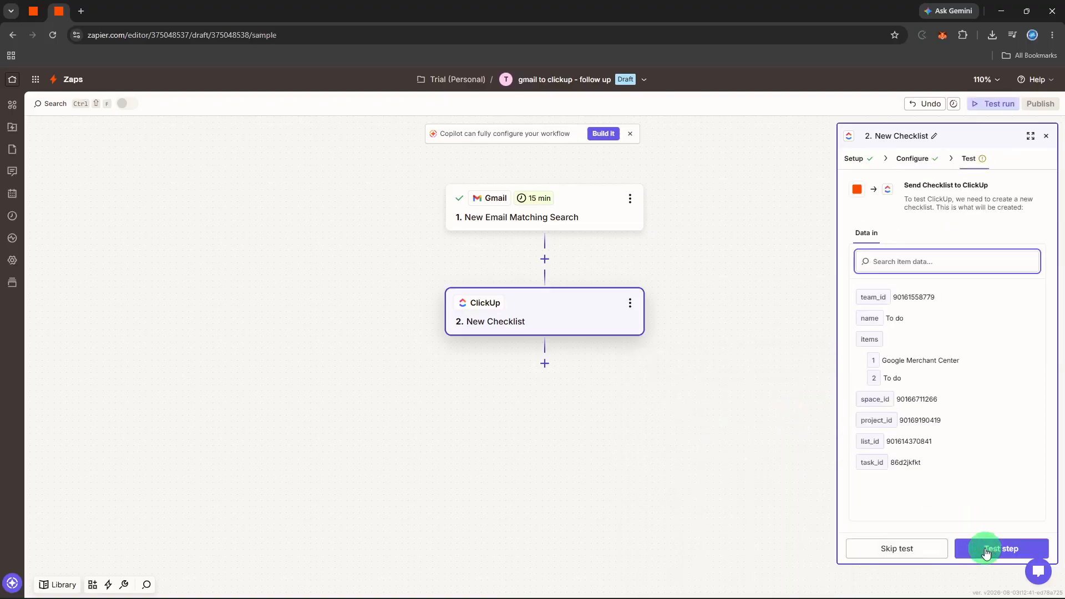
Step: Test the New Checklist step, review its output data, and close the step
{"action": "left_click", "coordinate": [986, 551]}
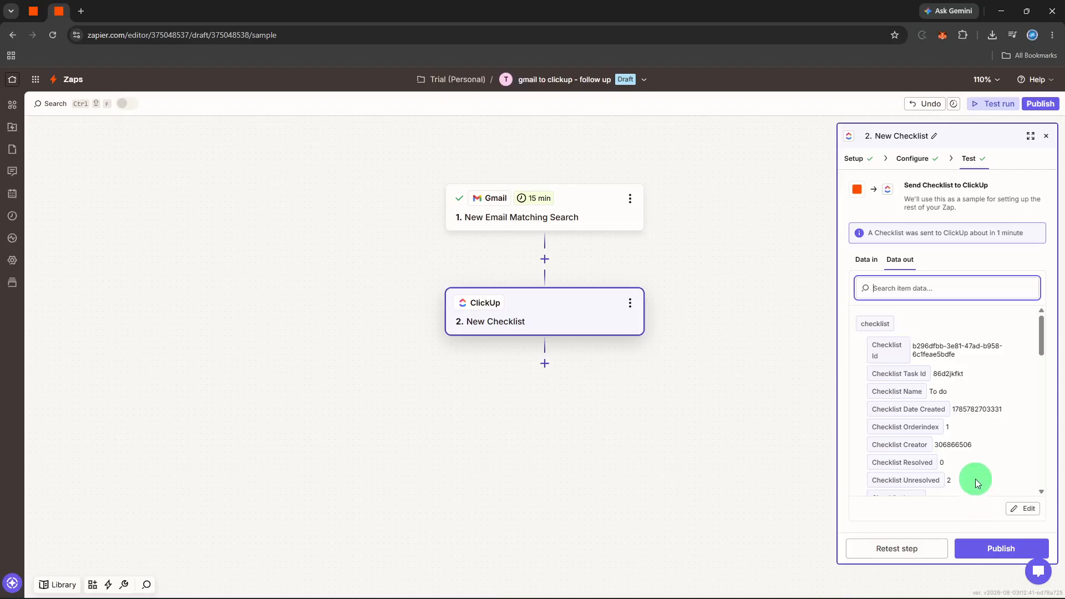
{"action": "scroll", "coordinate": [976, 481], "scroll_direction": "down", "scroll_amount": 10}
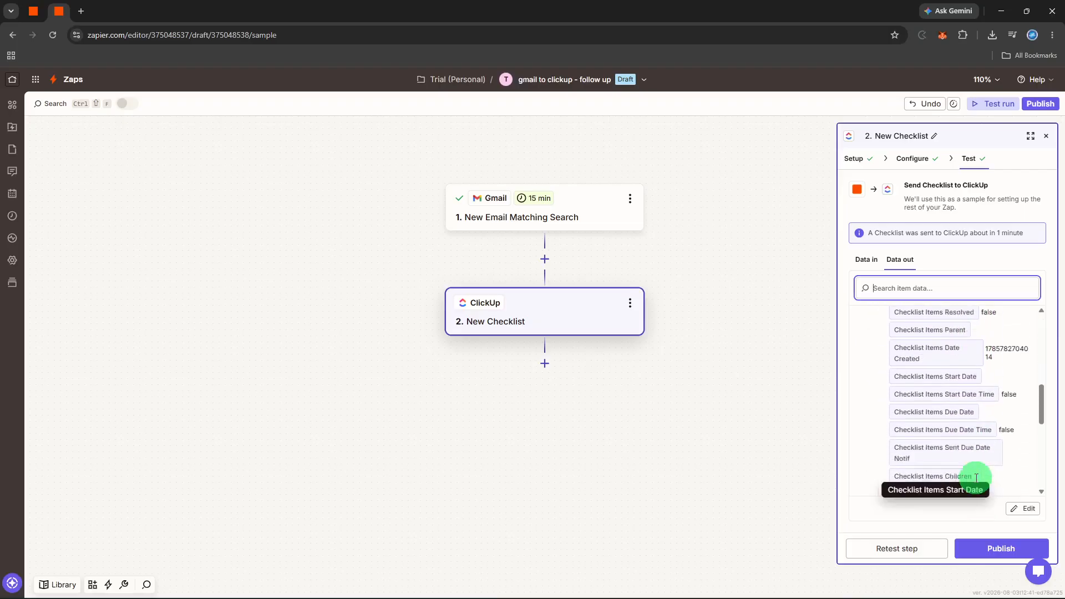
{"action": "scroll", "coordinate": [976, 478], "scroll_direction": "down", "scroll_amount": 5}
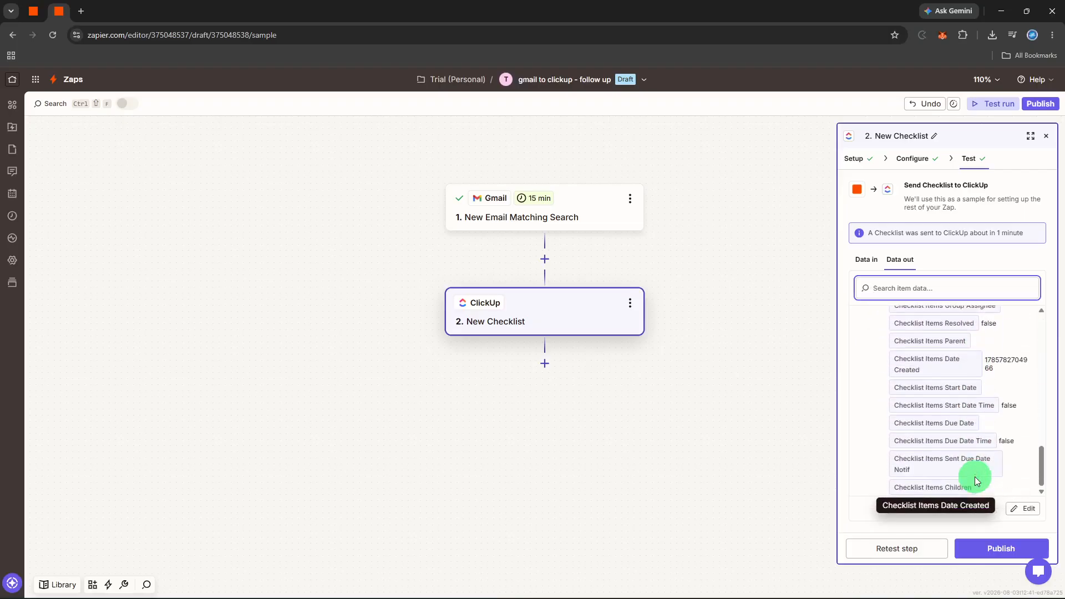
{"action": "left_click", "coordinate": [1046, 135]}
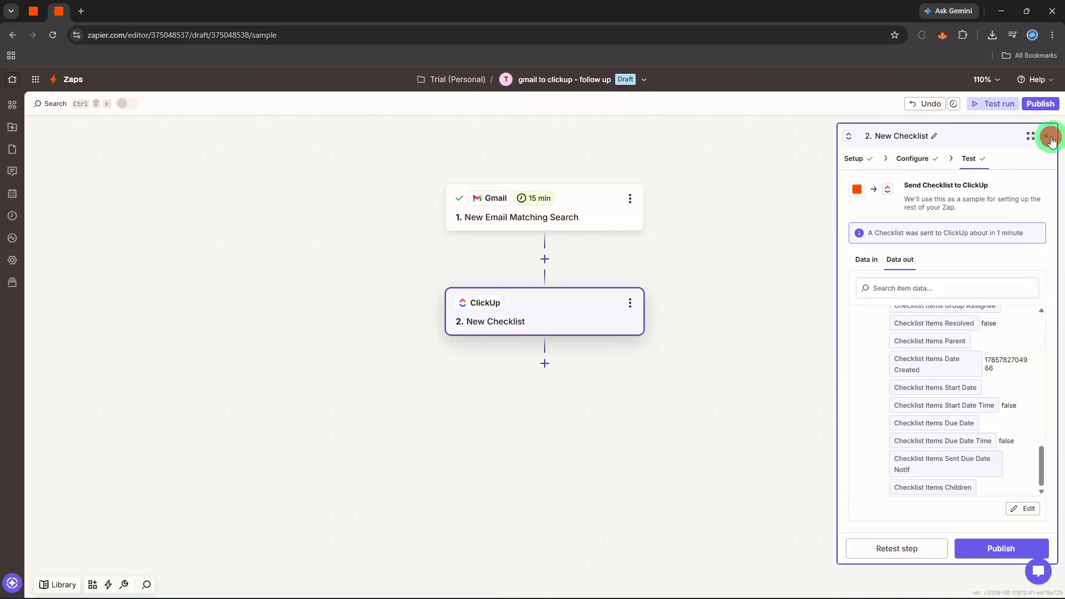